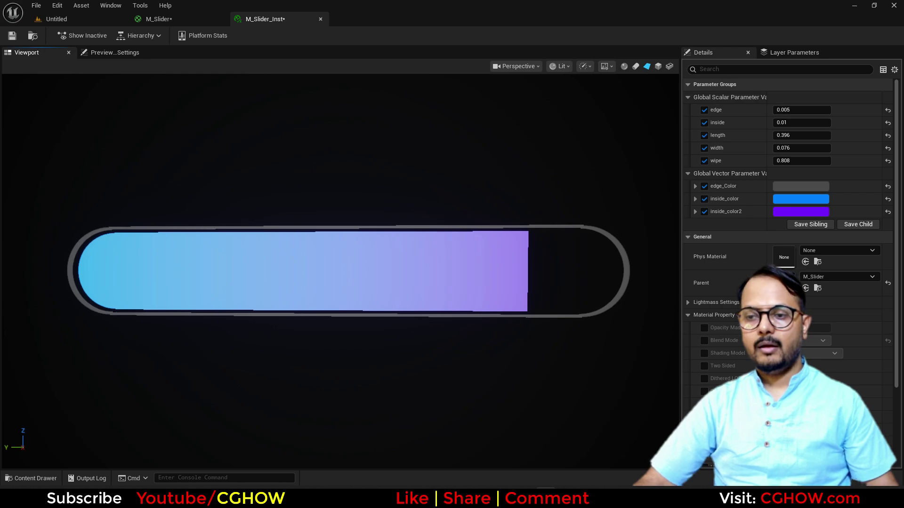
Step: Vary the wipe value of the finished slider material instance to preview the fill moving inside the outline
mouse_move(801, 160)
left_mouse_down()
mouse_move(753, 161)
mouse_move(806, 161)
mouse_move(753, 160)
mouse_move(829, 149)
mouse_move(782, 148)
mouse_move(814, 135)
mouse_move(774, 135)
mouse_move(810, 135)
mouse_move(843, 160)
mouse_move(786, 160)
mouse_move(852, 161)
mouse_move(795, 161)
left_mouse_up()
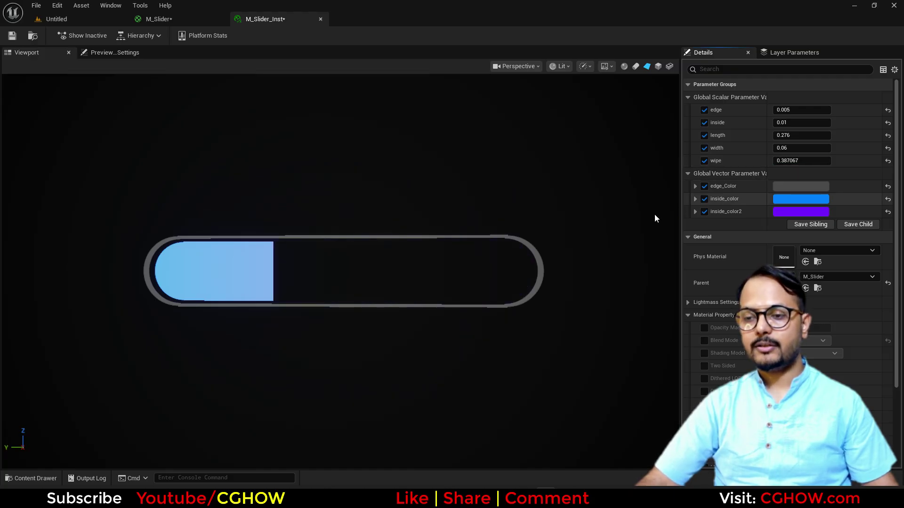
scroll(596, 241, "up", 1)
scroll(597, 241, "up", 1)
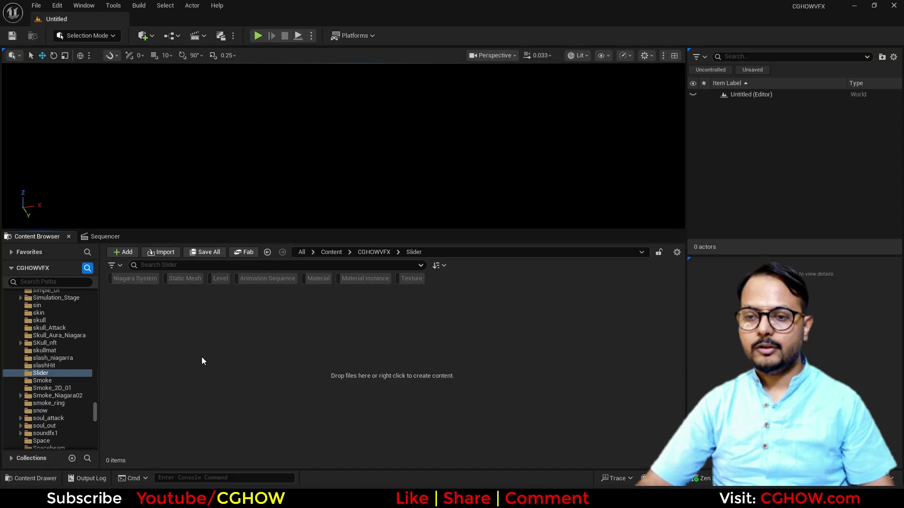
Step: Create a new material named M_Slider in the Slider folder
right_click(219, 333)
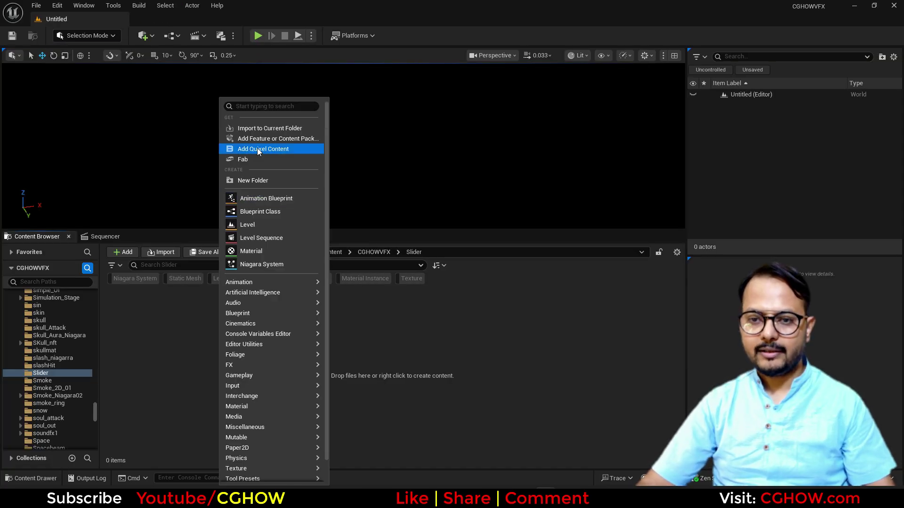
left_click(267, 241)
type("M")
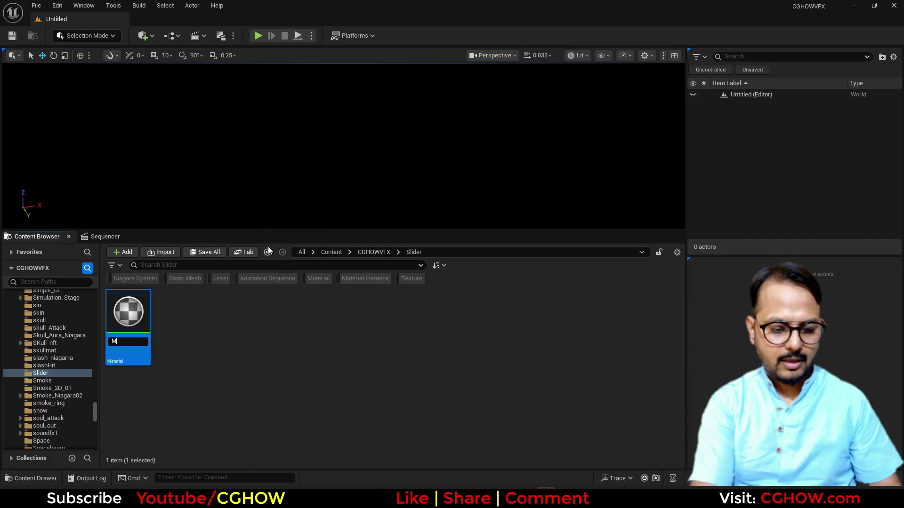
type("_Slider")
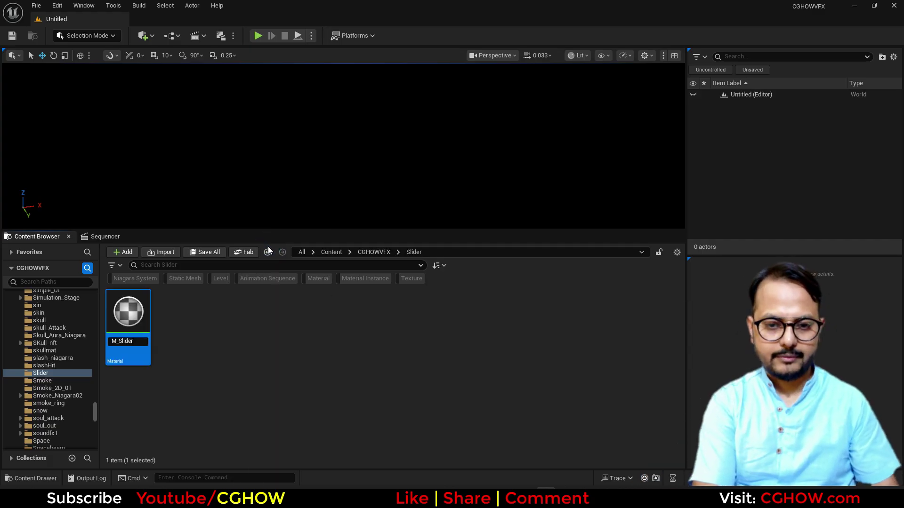
key("Return")
Step: Create a material instance of M_Slider and open both the material and the instance as docked editor tabs
right_click(123, 326)
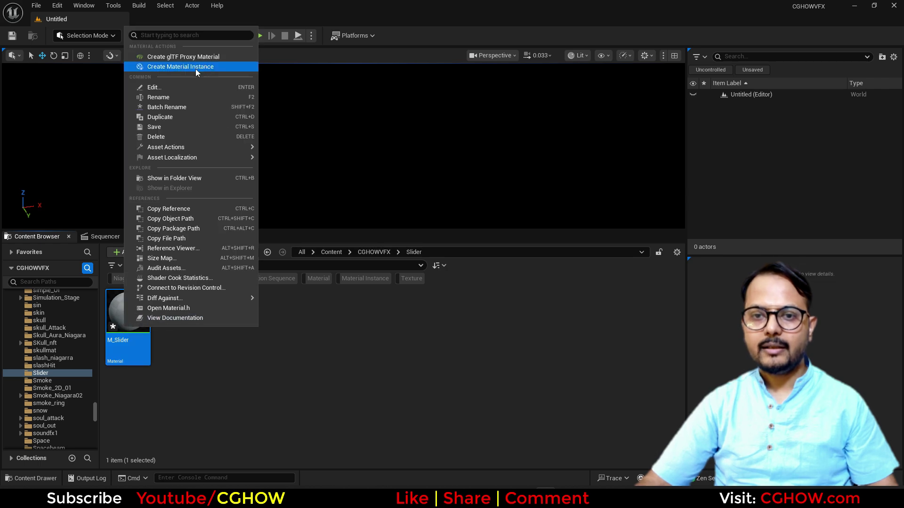
left_click(190, 67)
left_click(143, 316)
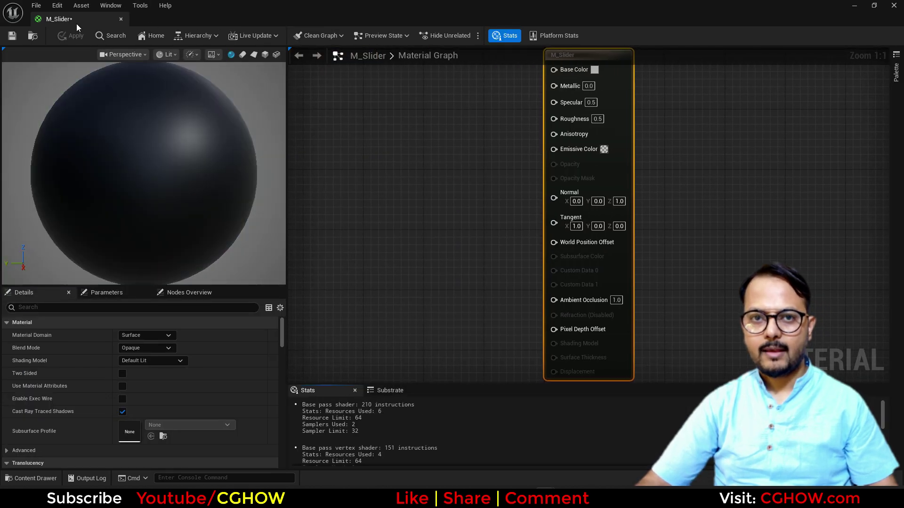
left_click_drag(76, 23, 111, 24)
left_click(111, 24)
left_click(187, 330)
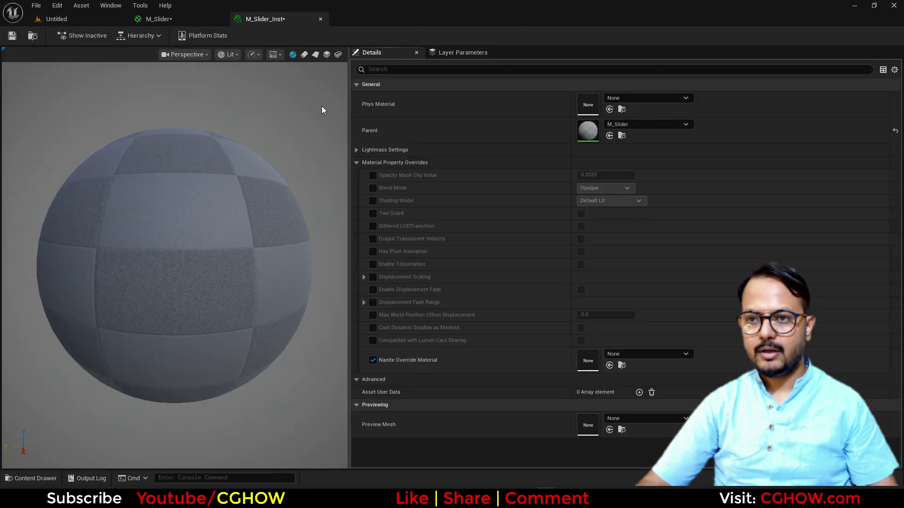
Step: Preview the material instance on a plane facing the camera and widen its viewport area
left_click(315, 55)
left_click_drag(208, 257, 208, 245)
scroll(282, 258, "up", 2)
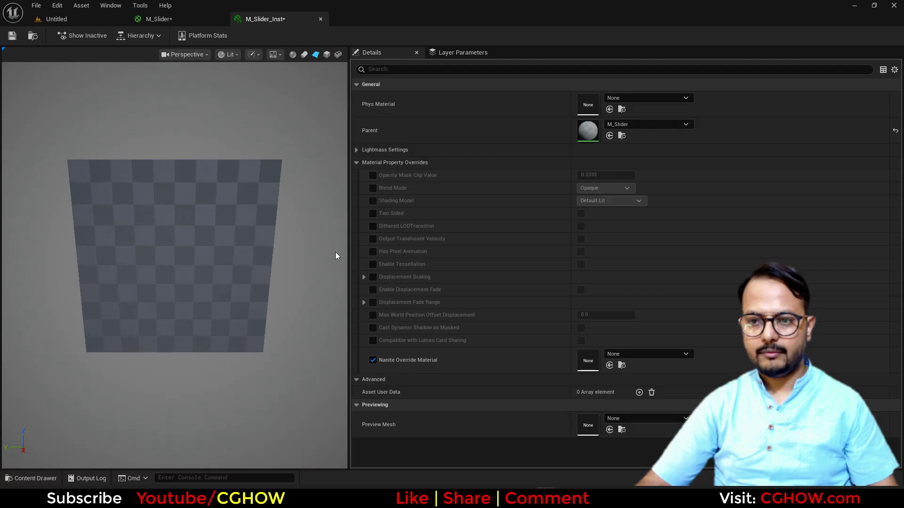
left_click_drag(349, 240, 679, 287)
left_click_drag(399, 291, 426, 310)
Step: Return to the M_Slider material and preview it on a plane facing the camera
left_click(182, 20)
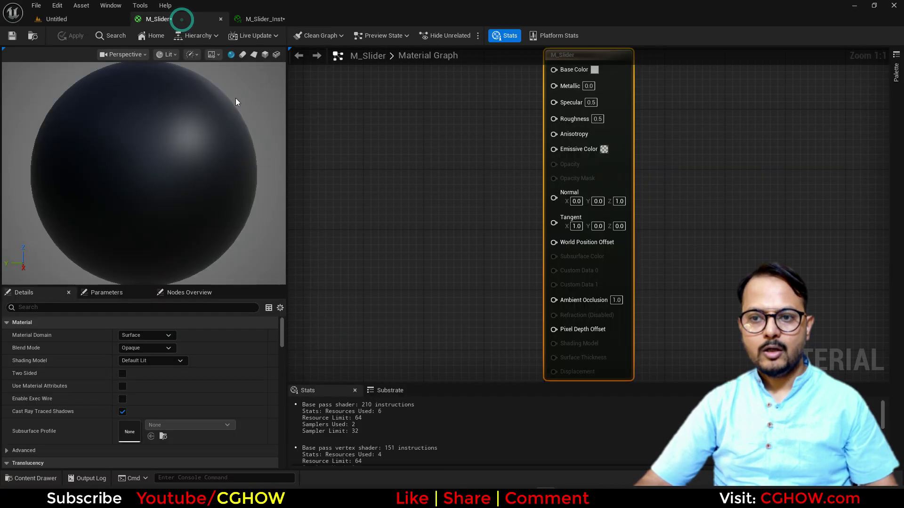
right_click_drag(540, 248, 611, 241)
scroll(583, 207, "down", 1)
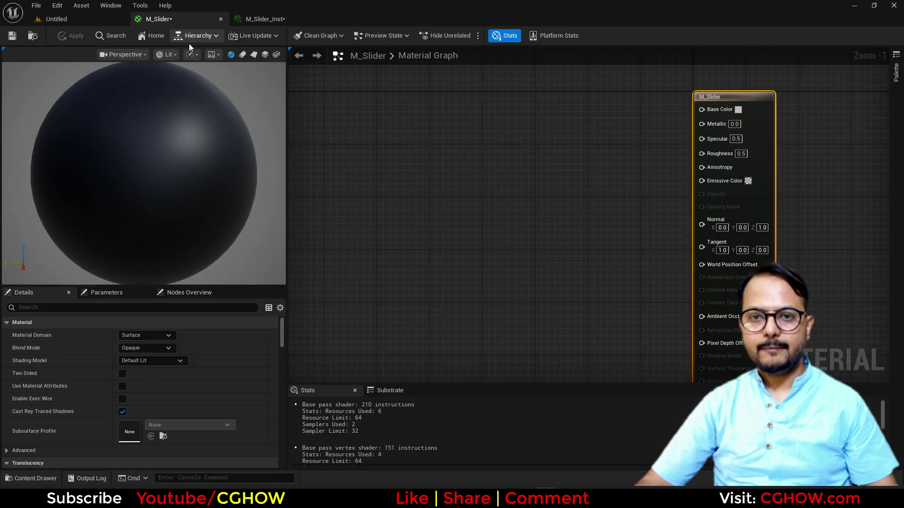
left_click(253, 55)
left_click_drag(174, 215, 174, 200)
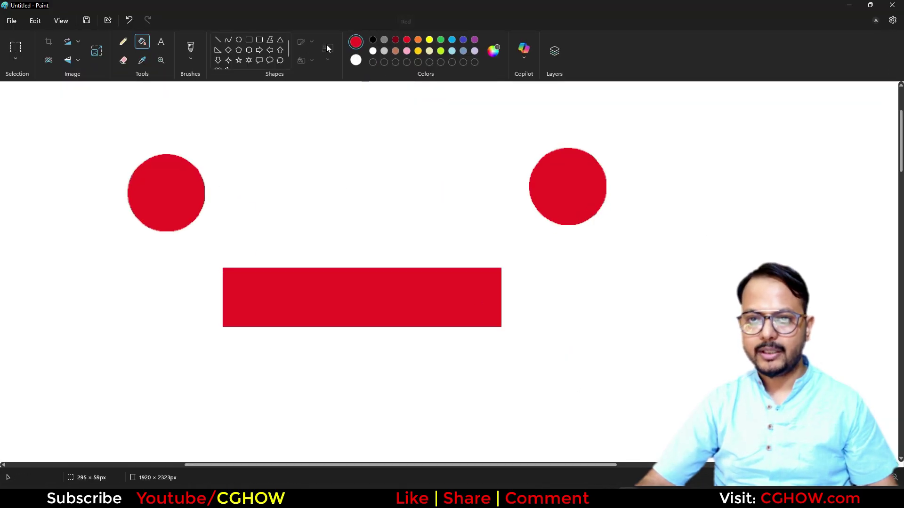
Step: In Paint, pencil a rounded slider outline below the red rectangle and lines joining the two circles, and return to Unreal Editor
left_click(196, 57)
left_click(217, 95)
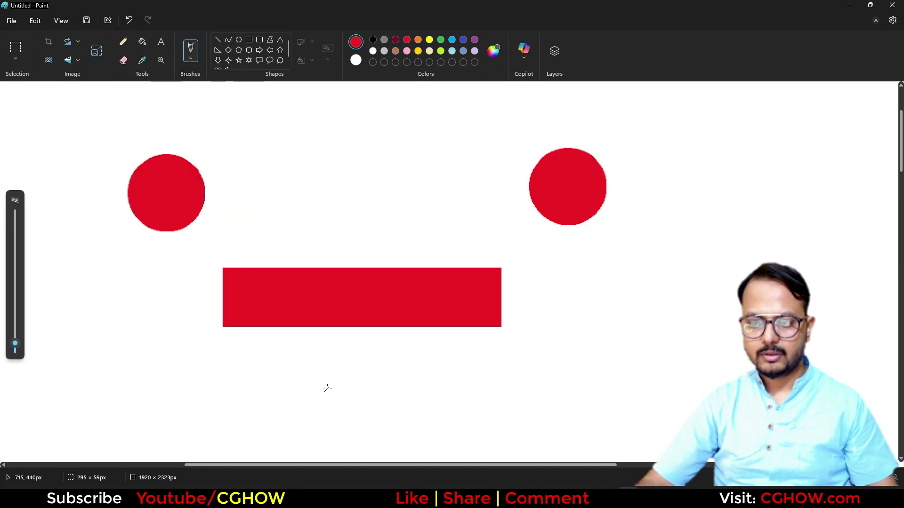
left_click(191, 63)
left_click(123, 42)
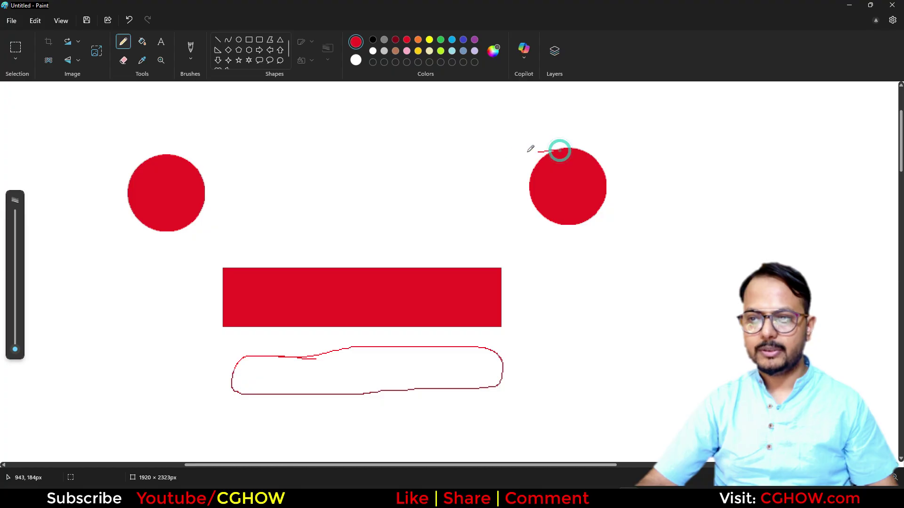
left_click_drag(369, 155, 173, 155)
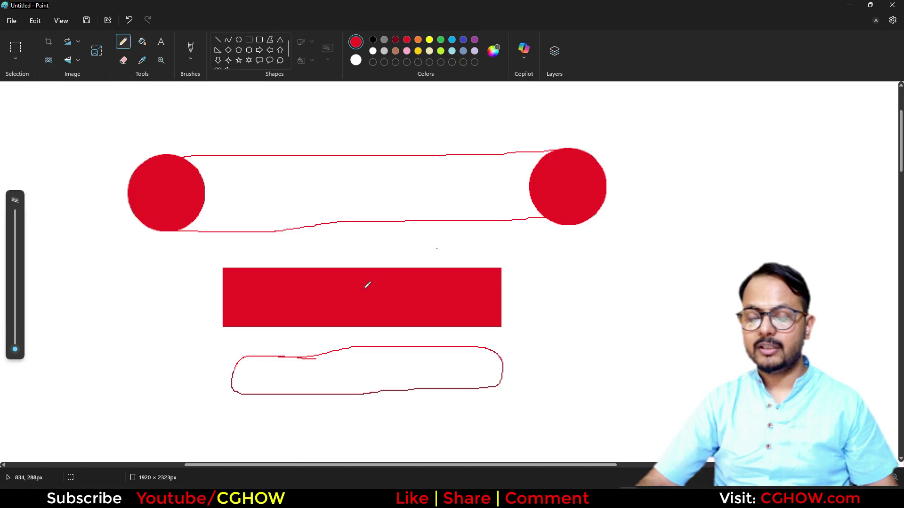
left_click(854, 12)
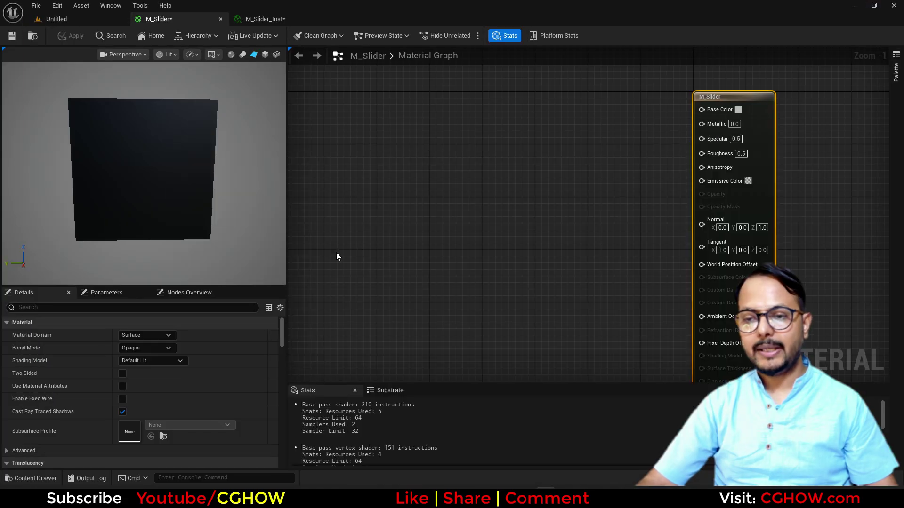
Step: Add a RadialGradientExponential node to the graph and set the material to Unlit and two-sided
right_click(410, 139)
type("radial")
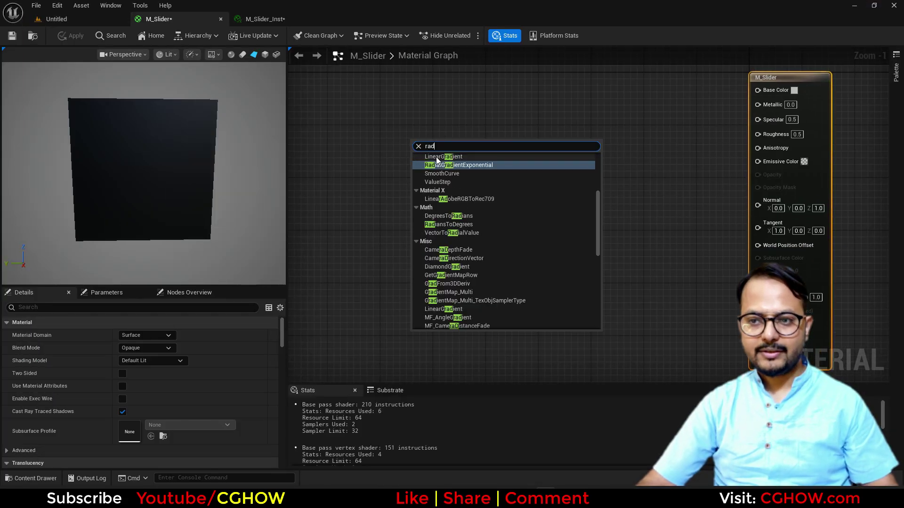
left_click(436, 160)
left_click(146, 361)
left_click(123, 370)
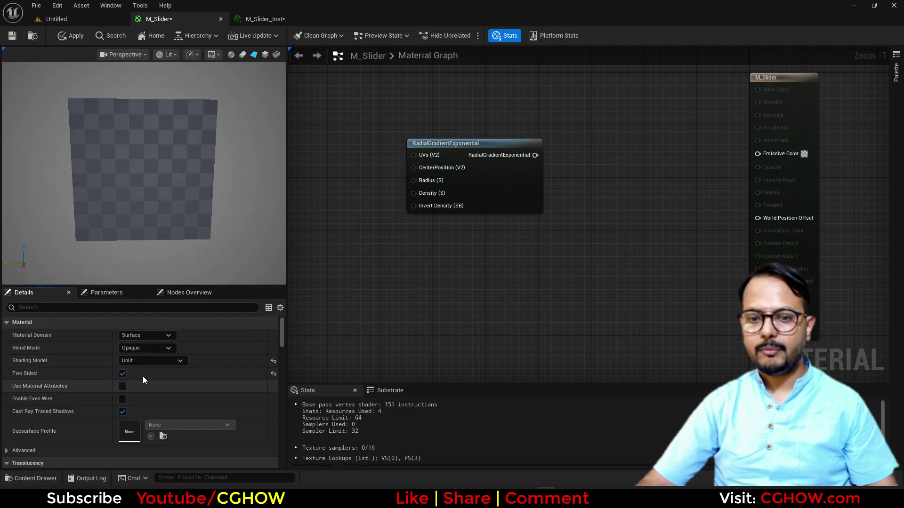
Step: Connect the RadialGradientExponential output to the material's Emissive Color and position the node to its left
left_click_drag(484, 178, 517, 224)
left_click_drag(568, 201, 757, 154)
left_click_drag(545, 242, 552, 203)
right_click_drag(429, 241, 456, 238)
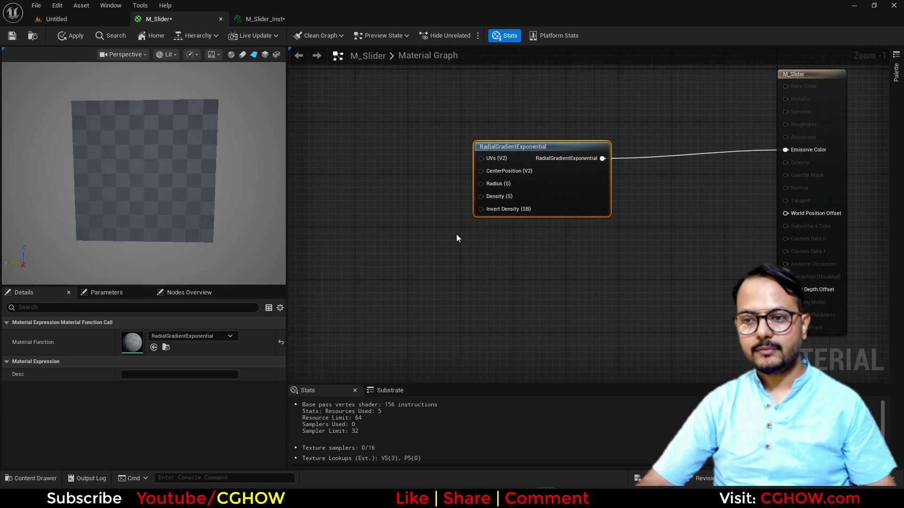
Step: Add a constant of 50, connect it to the radial gradient's Density input and place it below left of the node
left_click(369, 186)
left_click_drag(417, 199, 402, 243)
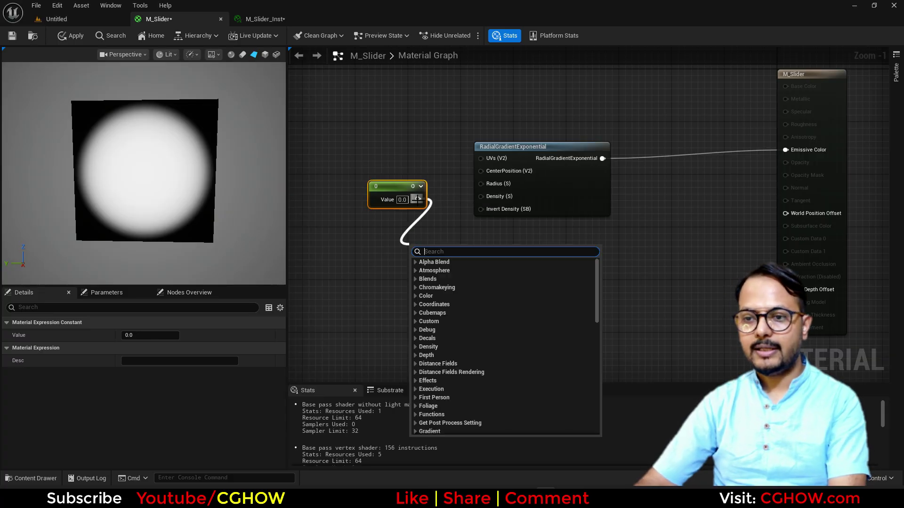
left_click_drag(417, 199, 481, 196)
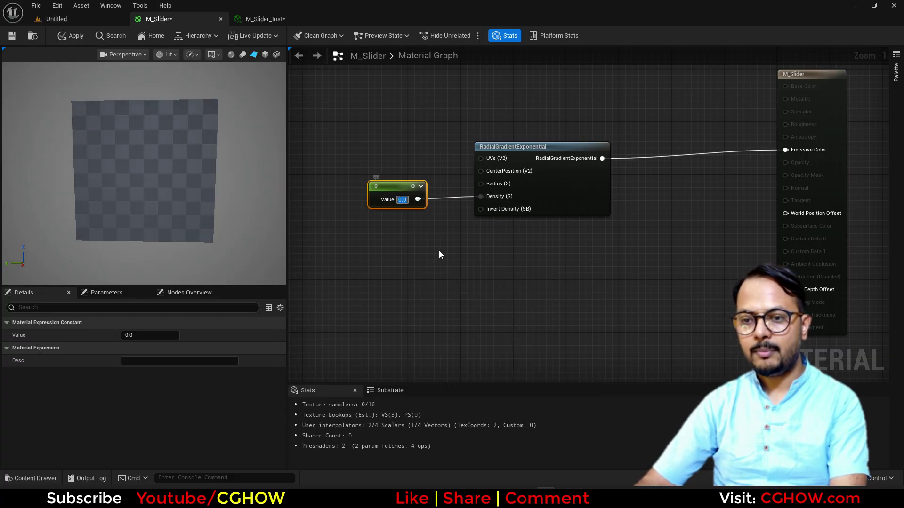
type("50")
key("Return")
left_click_drag(391, 187, 411, 187)
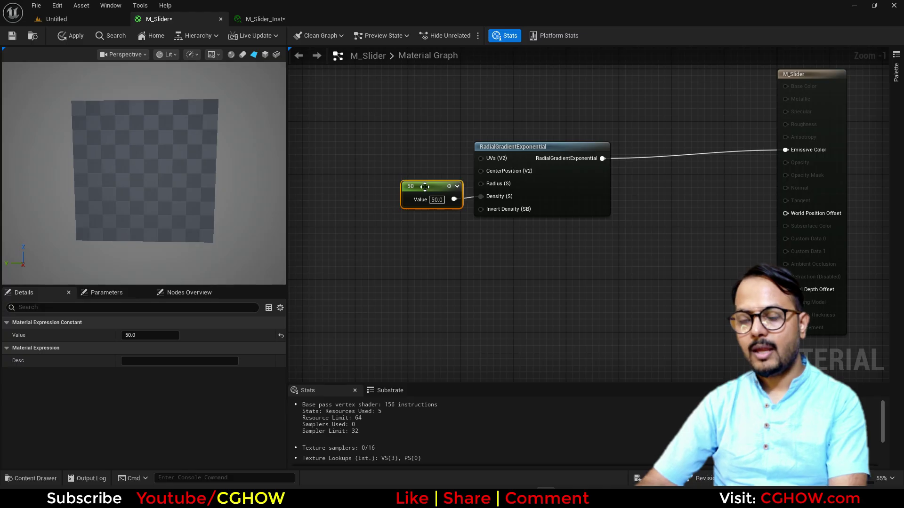
right_click_drag(425, 187, 410, 223)
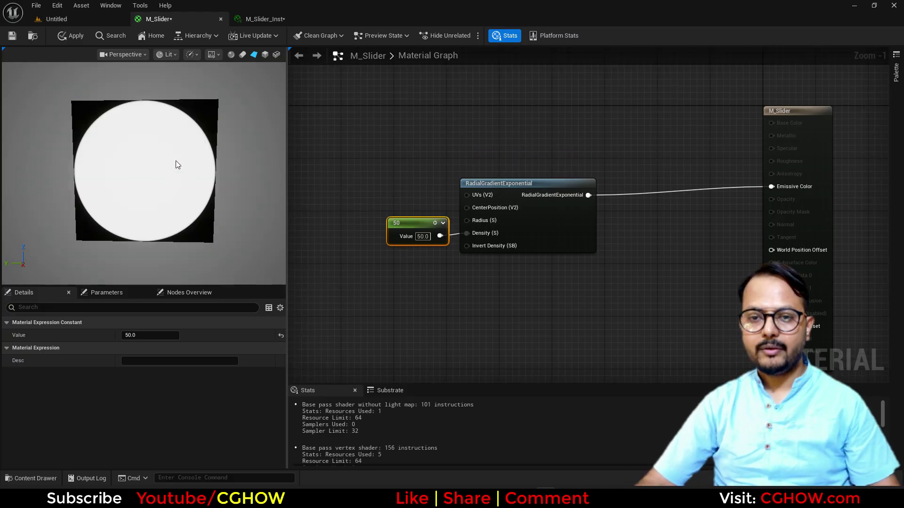
right_click_drag(394, 176, 401, 192)
scroll(443, 250, "up", 1)
left_click_drag(422, 240, 419, 263)
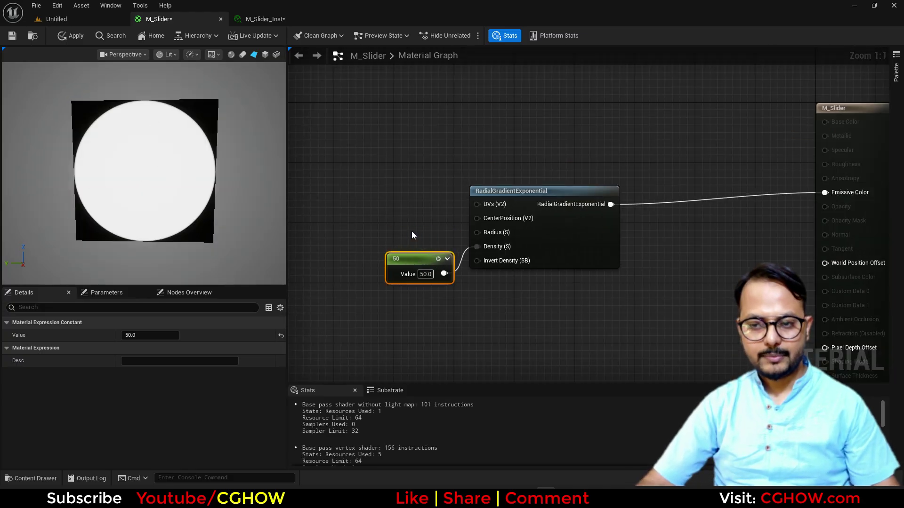
Step: Add a constant of 0.2, connect it to the radial gradient's Radius input and place it by the density constant
key("1")
left_click(373, 201)
left_click(406, 221)
type("0.2")
key("Return")
left_click_drag(425, 220, 476, 232)
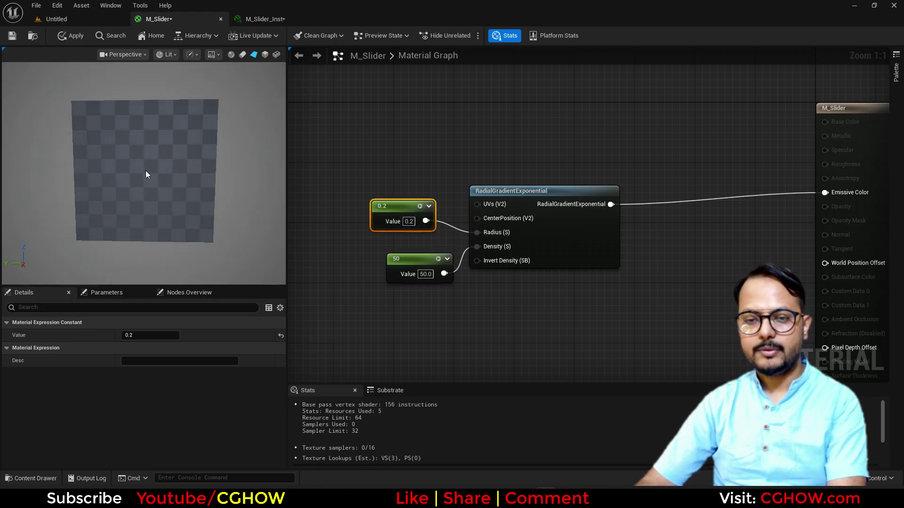
right_click_drag(409, 270, 494, 238)
left_click_drag(486, 170, 486, 193)
Step: Add a TexCoord node to the left of the radial gradient and its constants
right_click_drag(420, 162, 453, 214)
key("u")
left_click(358, 185)
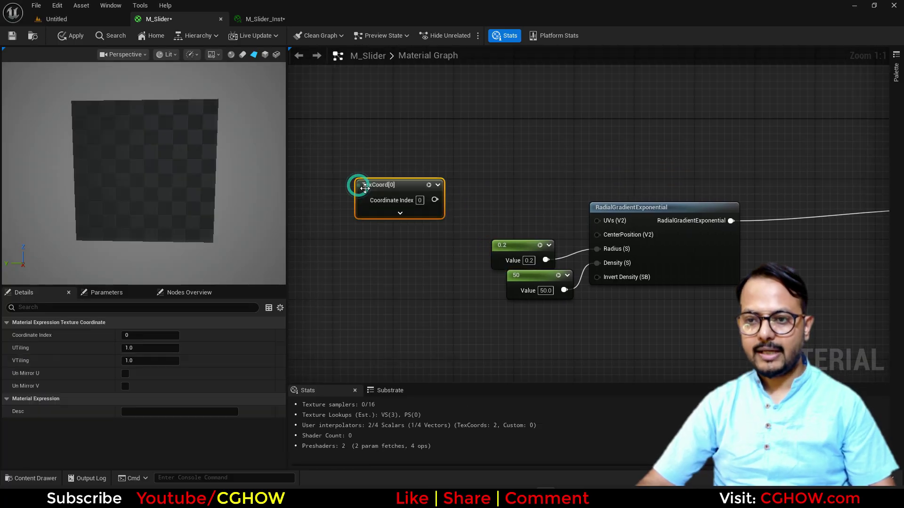
left_click_drag(408, 186, 379, 184)
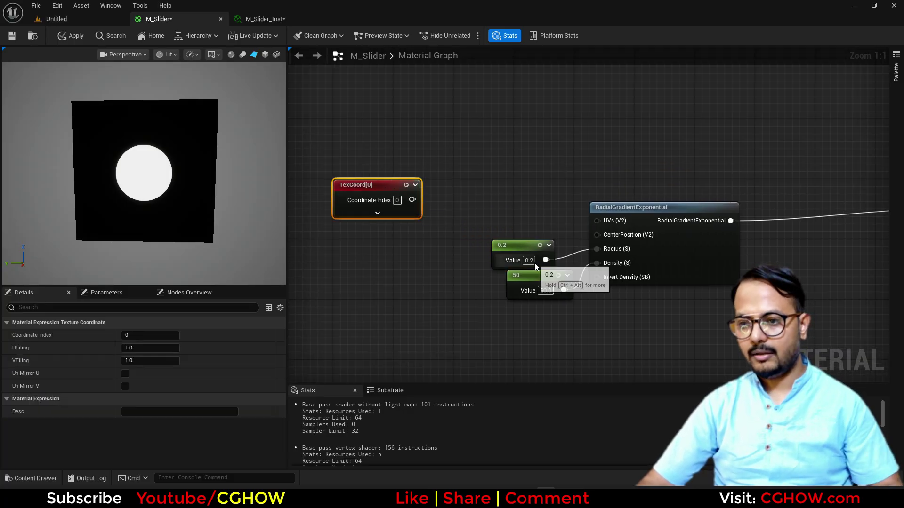
Step: Set the constant feeding the gradient's Radius input to 0.1
left_click(529, 261)
type("0.1")
key("Return")
Step: Add an Add node and route TexCoord through its A input into the radial gradient's UVs input
left_click_drag(377, 185, 341, 174)
right_click_drag(411, 226, 429, 208)
left_click(437, 156)
left_click_drag(400, 175, 616, 204)
Step: Try 0 and 0.2 as the Add node's B value to offset the circle
left_click(461, 190)
type("0")
key("Return")
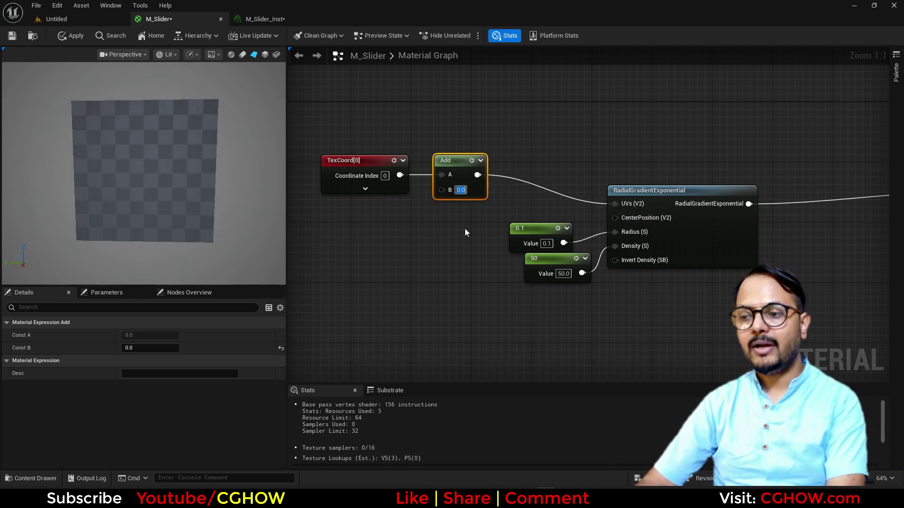
type("0.2")
key("Return")
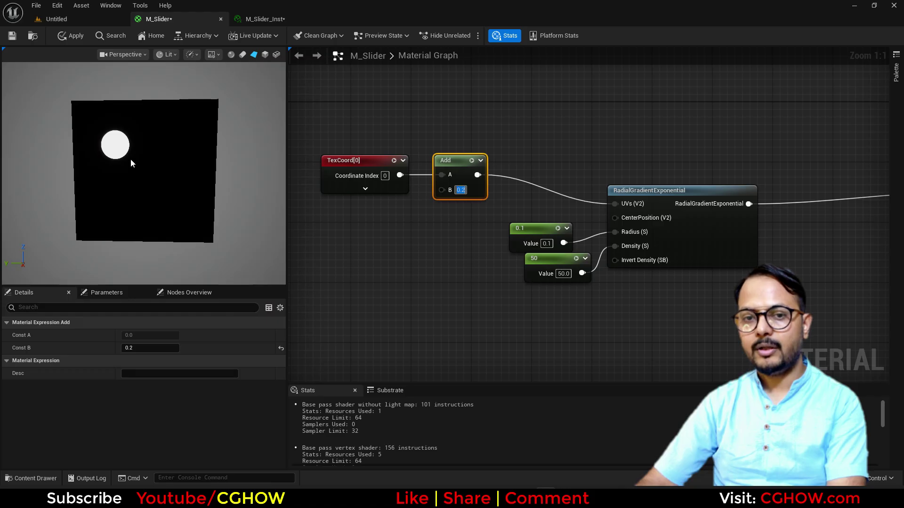
Step: Add an Append node below TexCoord and connect its output to the Add node's B input
right_click_drag(402, 249, 445, 226)
right_click(422, 209)
type("a")
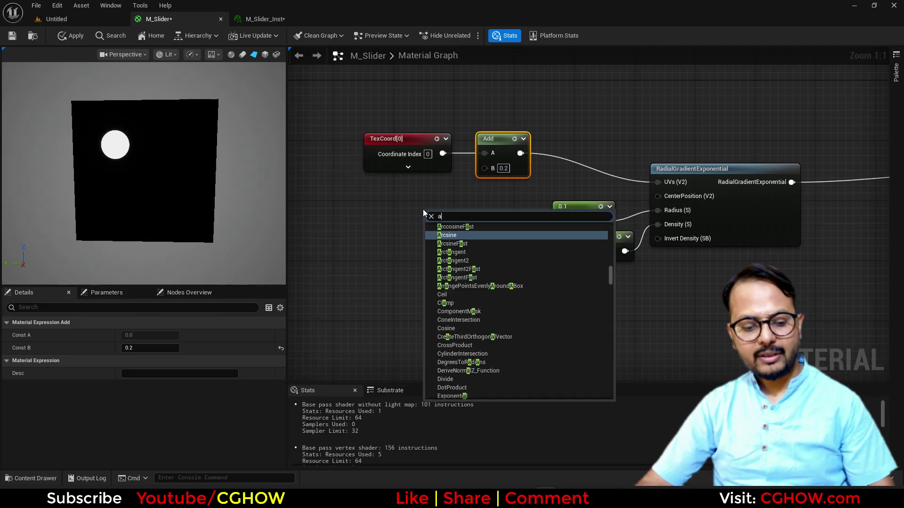
type("ppend")
left_click(462, 252)
left_click_drag(460, 228, 485, 168)
left_click_drag(438, 221, 438, 206)
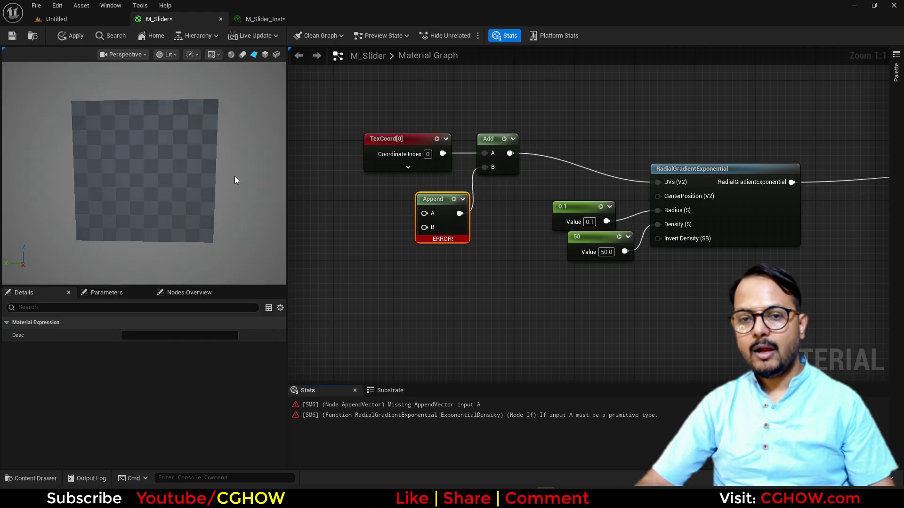
Step: Add two constants with value 0 and connect them to the Append node's A and B inputs
key("1")
left_click(353, 223)
left_click_drag(402, 237, 373, 240)
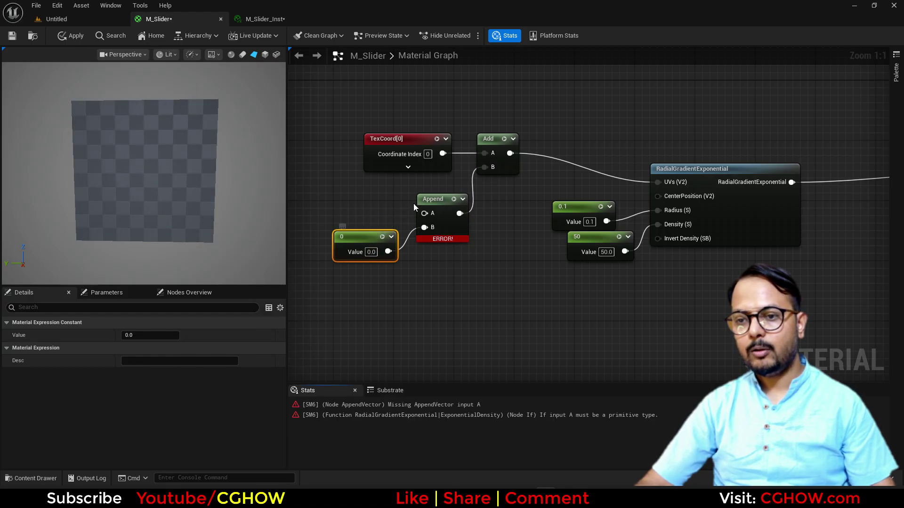
key("1")
left_click(311, 186)
left_click_drag(366, 206, 424, 214)
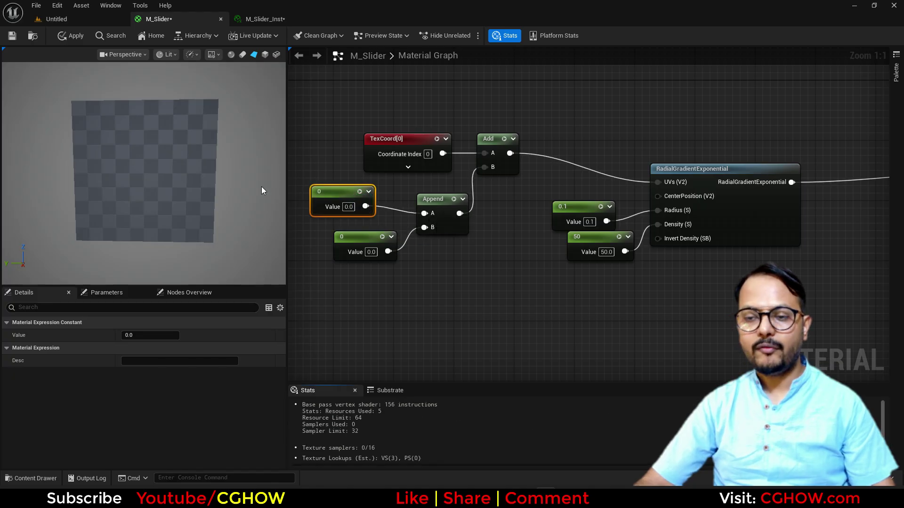
Step: Try 0.2 for the constant feeding Append's A input and settle on -0.2 to offset the circle horizontally
right_click_drag(360, 217, 416, 220)
left_click(405, 210)
type("0.2")
key("Return")
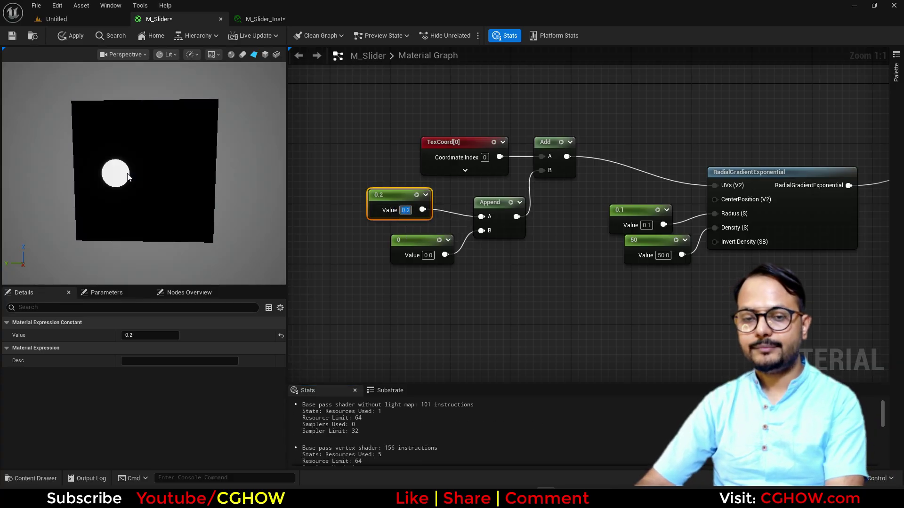
type("-0.2")
key("Return")
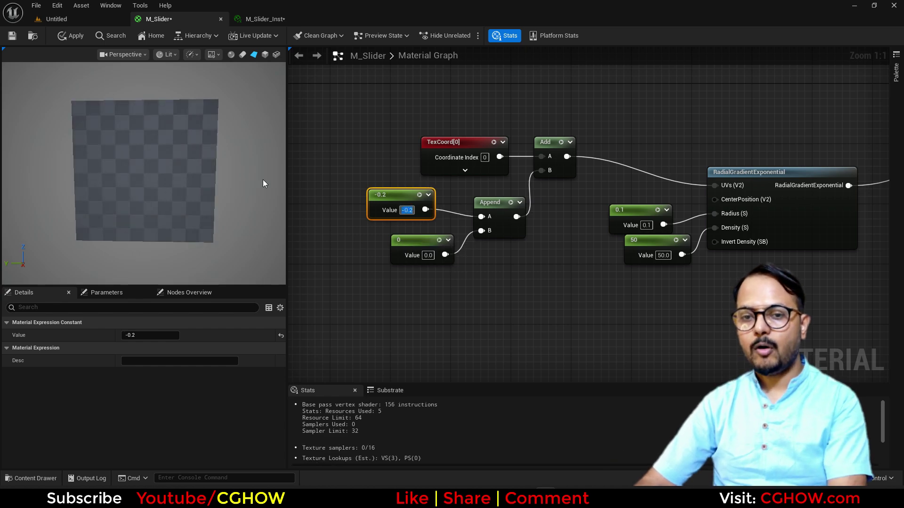
Step: Add a second TexCoord node in the empty graph area before the existing circle offset nodes
right_click_drag(451, 245, 483, 227)
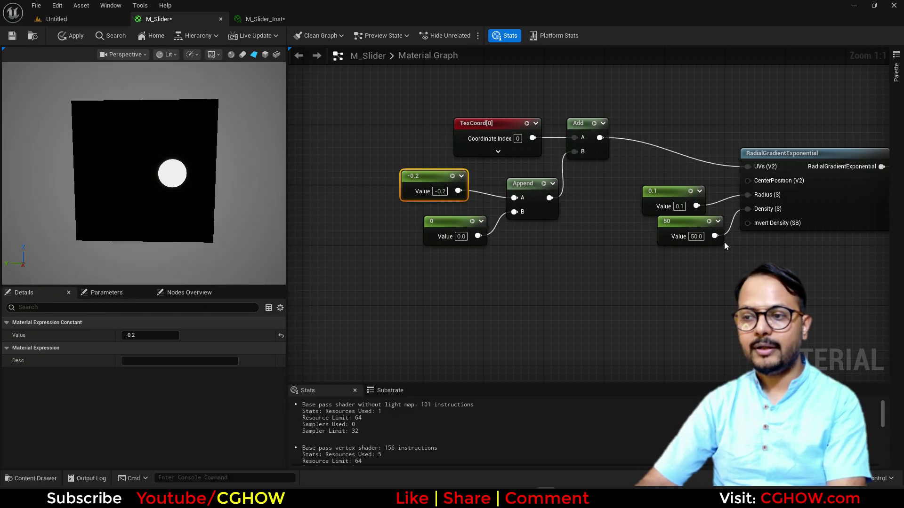
right_click_drag(725, 246, 501, 241)
scroll(608, 206, "down", 1)
scroll(607, 206, "down", 1)
right_click_drag(456, 218, 538, 205)
left_click_drag(351, 91, 650, 219)
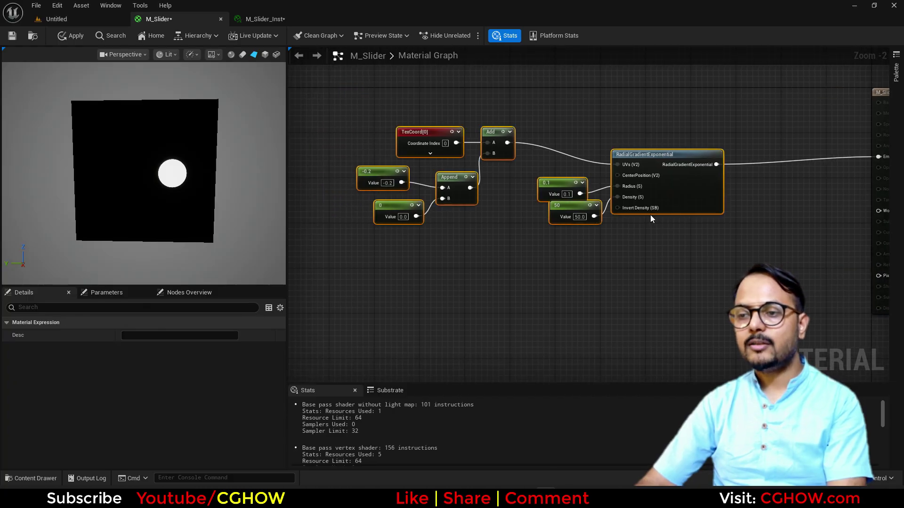
right_click_drag(513, 249, 601, 289)
scroll(454, 238, "up", 2)
right_click_drag(455, 238, 596, 222)
left_click(377, 201)
key("u")
left_click(323, 174)
right_click_drag(388, 205, 437, 209)
left_click_drag(420, 177, 390, 195)
Step: Add a Component Mask node after the new TexCoord, preview it, and limit it to the R channel
key("shift+c")
left_click(384, 176)
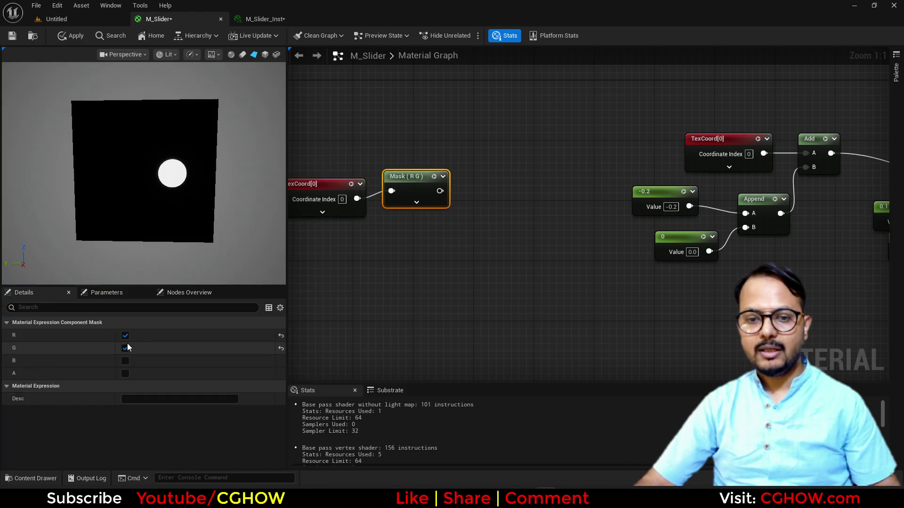
left_click(424, 179)
key("space")
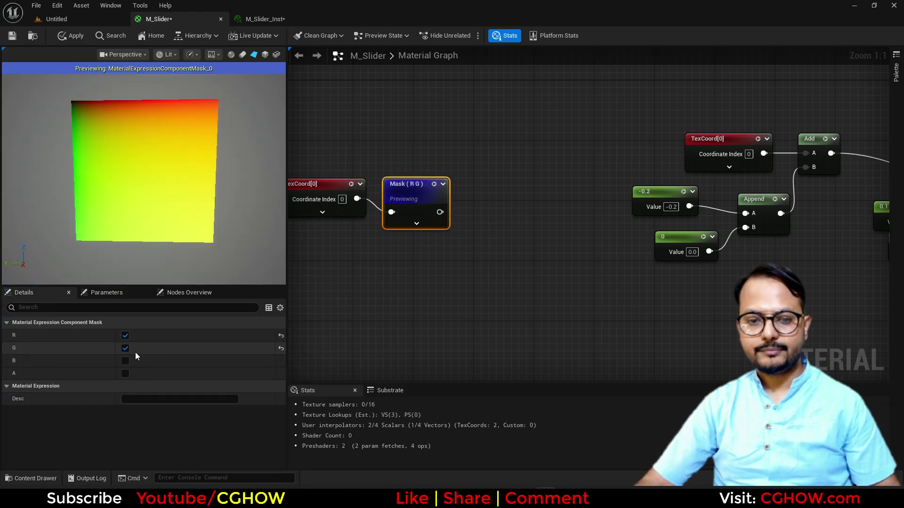
left_click(125, 348)
left_click_drag(411, 188, 399, 173)
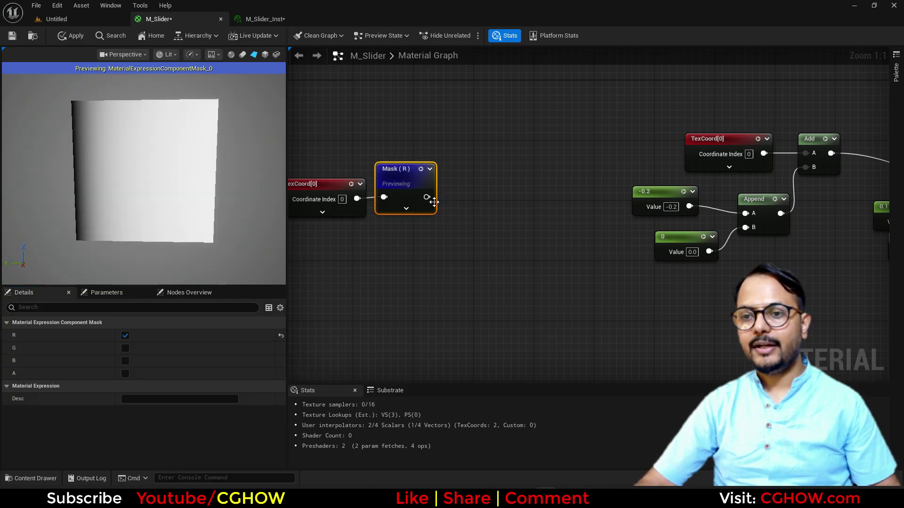
Step: Connect the Mask (R) output to a new Step node's Y input, set its X to 0.5, and preview it
left_click_drag(427, 197, 456, 187)
type("ste")
left_click(476, 214)
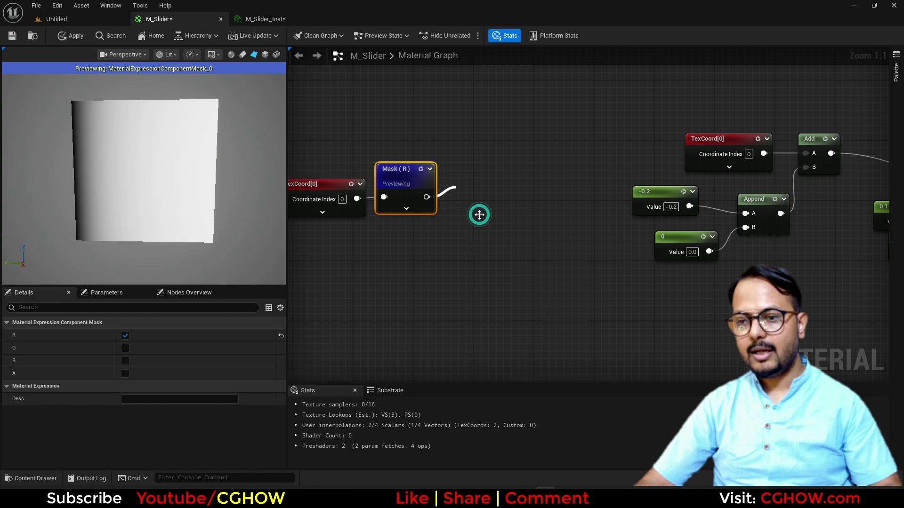
left_click(478, 221)
type("0.5")
key("Return")
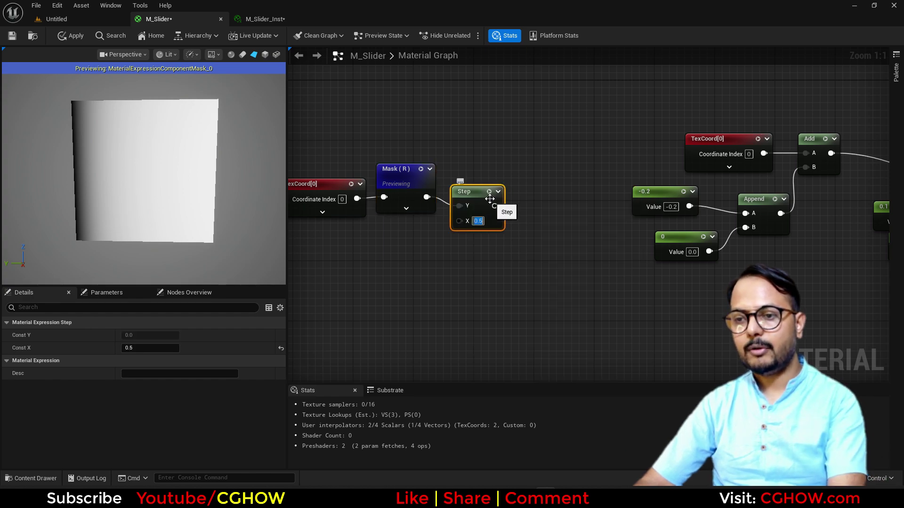
key("space")
left_click_drag(476, 200, 468, 177)
Step: Add a Saturate node fed by the Step output and stop previewing Step
left_click_drag(335, 172, 343, 207)
right_click_drag(385, 214, 405, 229)
left_click_drag(394, 226, 434, 183)
type("sat")
left_click(468, 215)
right_click_drag(490, 231, 467, 255)
left_click_drag(429, 212, 429, 250)
right_click_drag(620, 301, 560, 295)
right_click_drag(316, 222, 392, 220)
left_click(359, 215)
key("space")
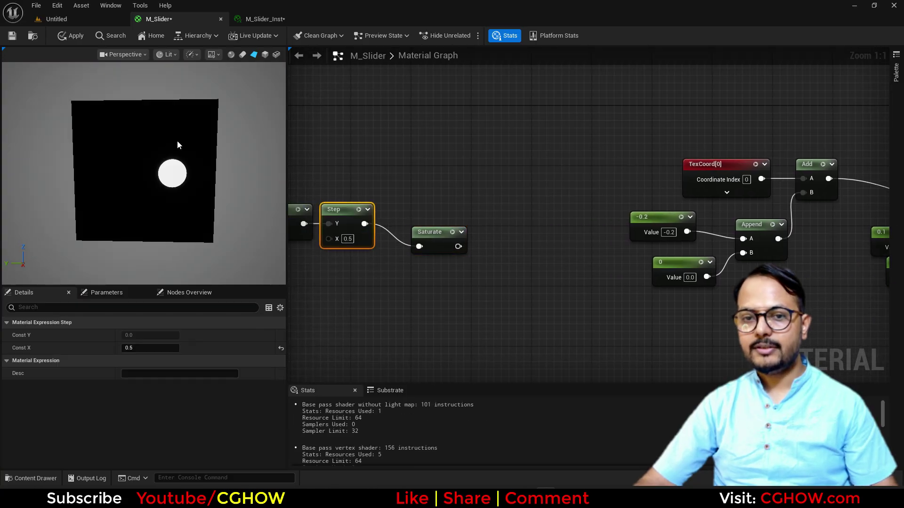
Step: Set the constant feeding the Append node's A input to 0
left_click(668, 232)
type("0")
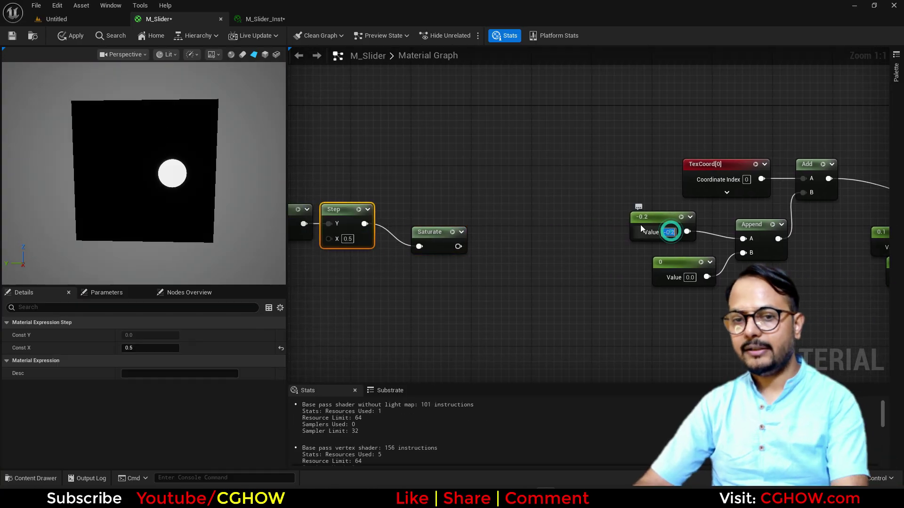
key("Return")
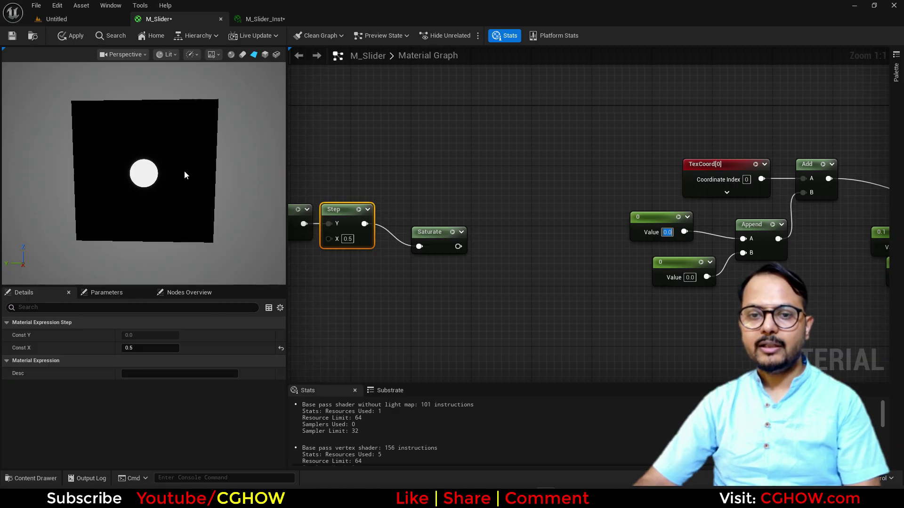
Step: Add a Lerp node with Saturate driving its Alpha and connect its output to the Append node's A input
right_click_drag(476, 240, 381, 258)
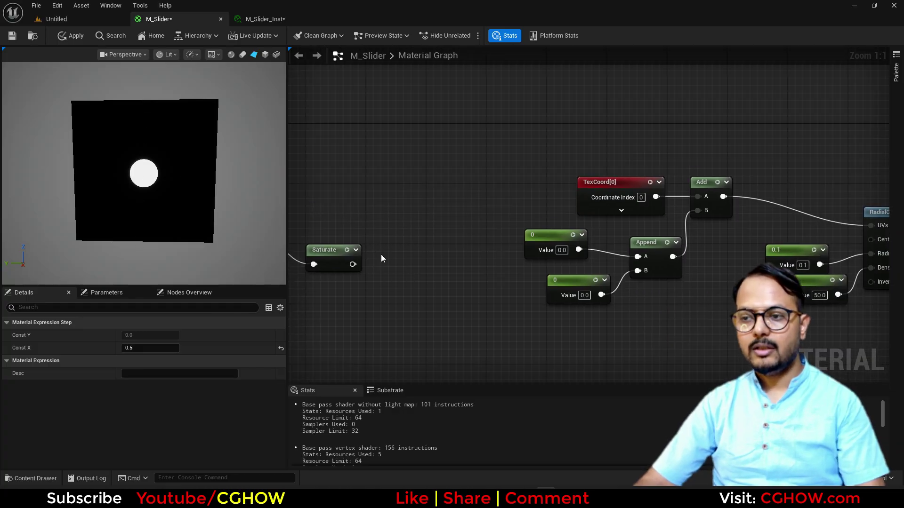
left_click(388, 206)
left_click_drag(359, 267, 397, 252)
left_click_drag(432, 219, 637, 257)
Step: Set the Lerp node's A and B values to 0
right_click_drag(431, 246, 425, 261)
left_click(410, 252)
type("0")
key("Return")
left_click(410, 236)
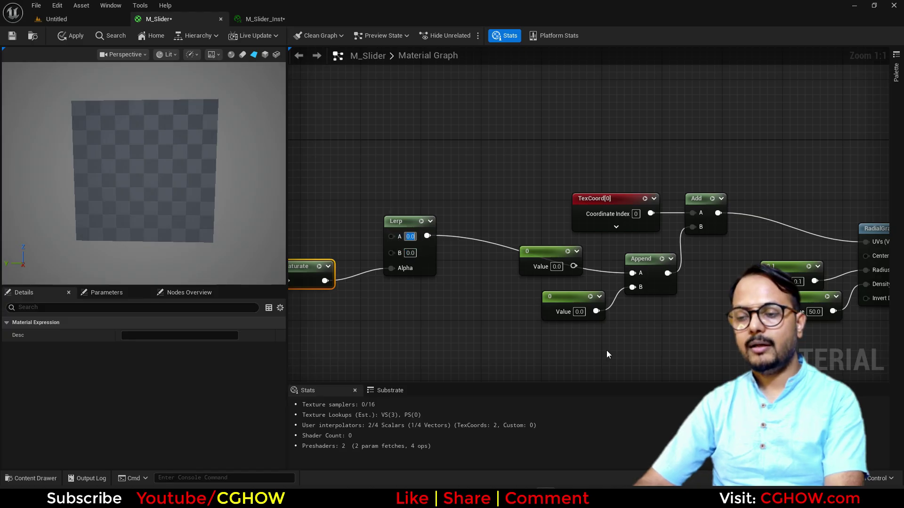
Step: Try 0.2 for the Lerp node's A and -0.2 for its B
right_click_drag(607, 352, 559, 321)
left_click(363, 206)
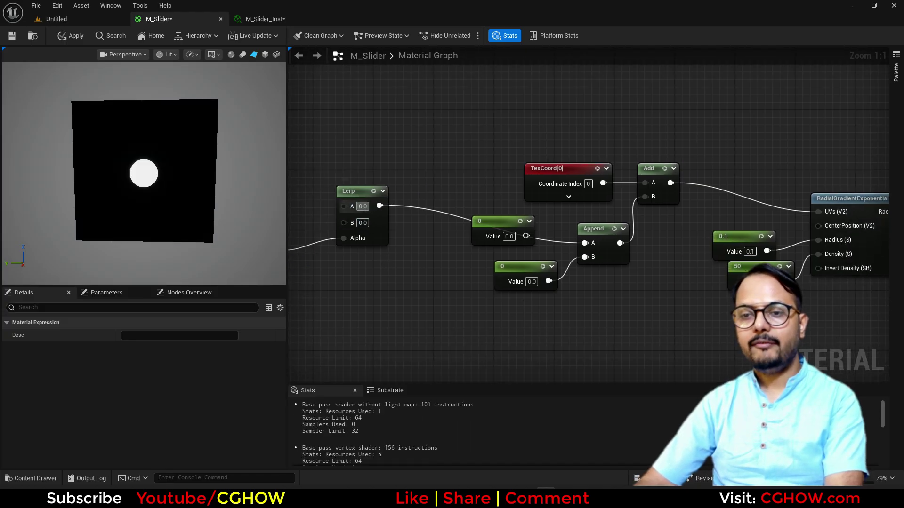
type("0.2")
key("Tab")
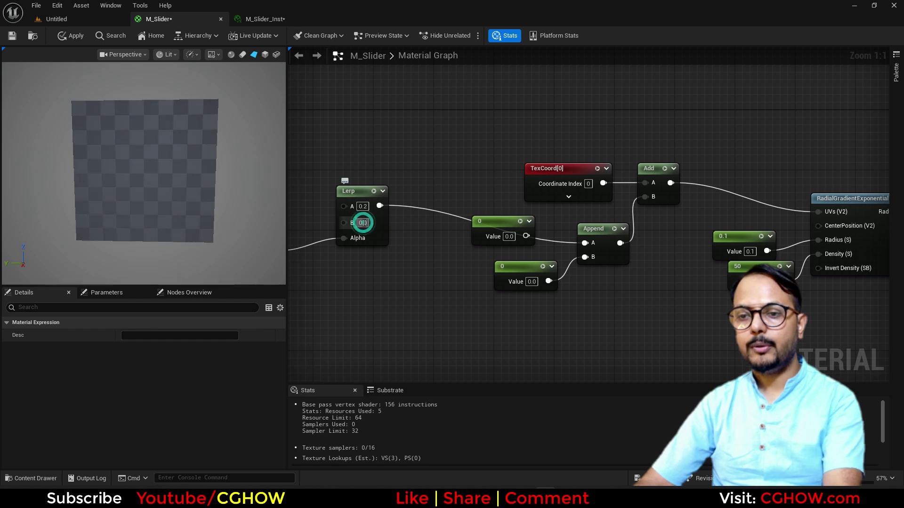
type("-0.2")
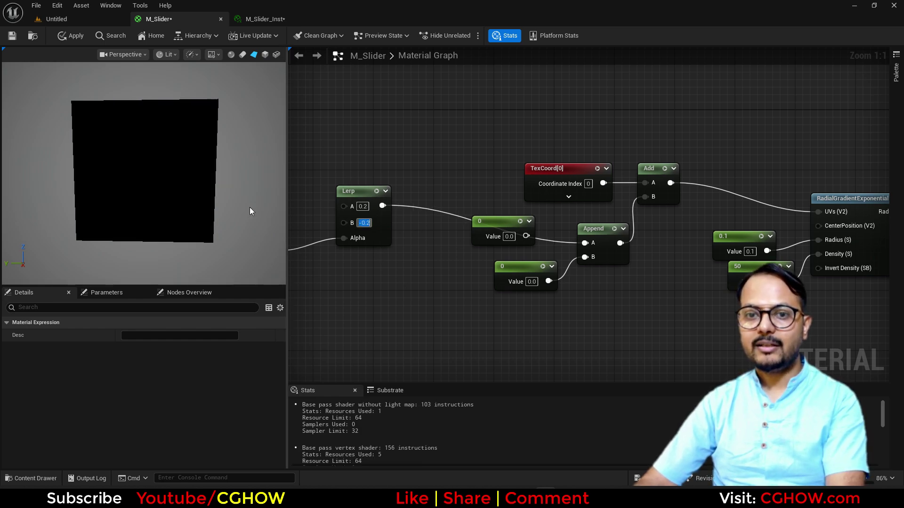
right_click_drag(396, 276, 455, 289)
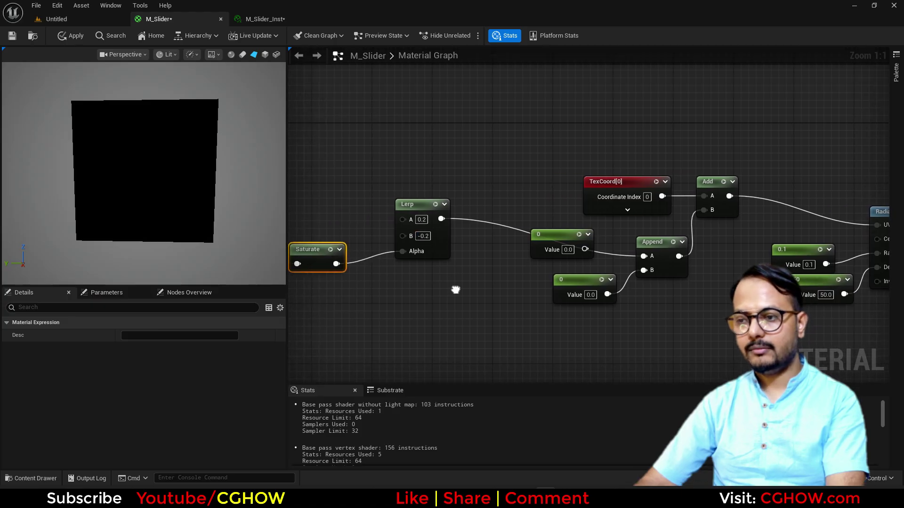
Step: Try 0.1 for the Lerp node's A and -0.1 for its B
left_click(420, 219)
type("0.1")
key("Return")
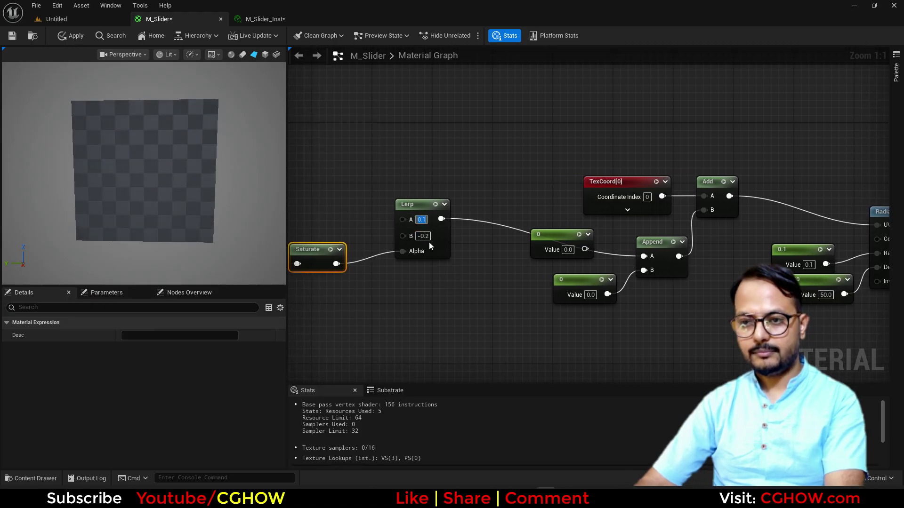
left_click(423, 236)
type("-.1")
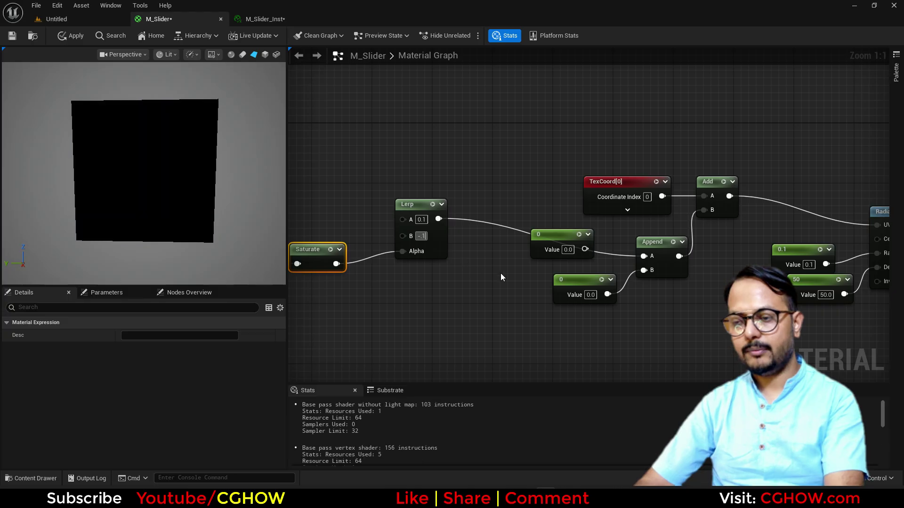
key("Return")
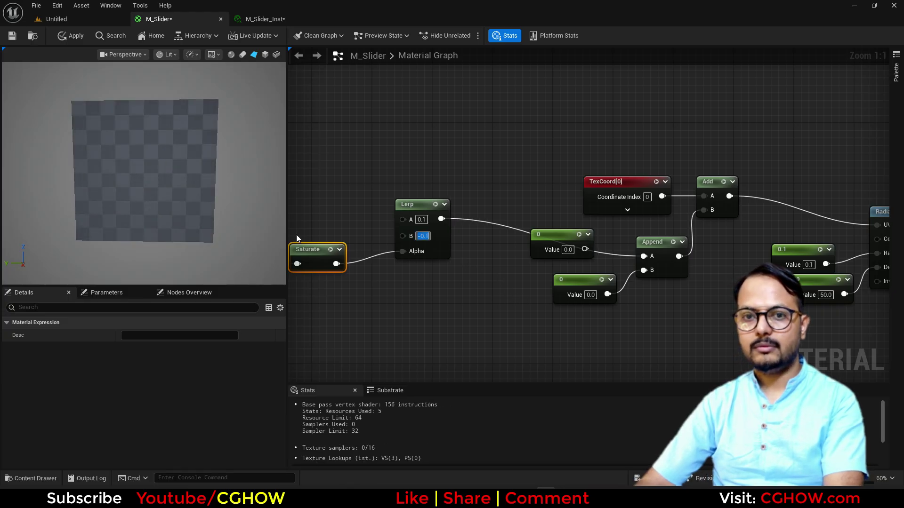
Step: Preview the Saturate node's output and move the node up beside Step
scroll(494, 311, "down", 1)
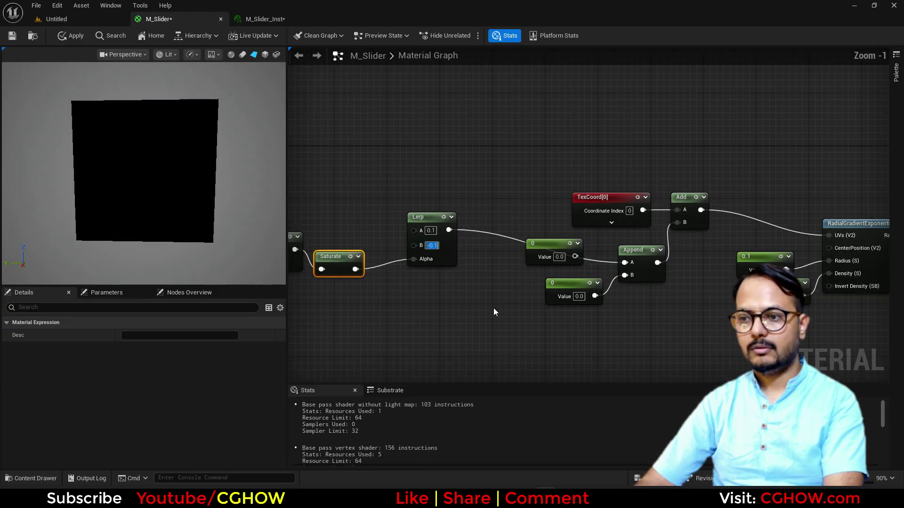
right_click_drag(489, 313, 621, 282)
key("space")
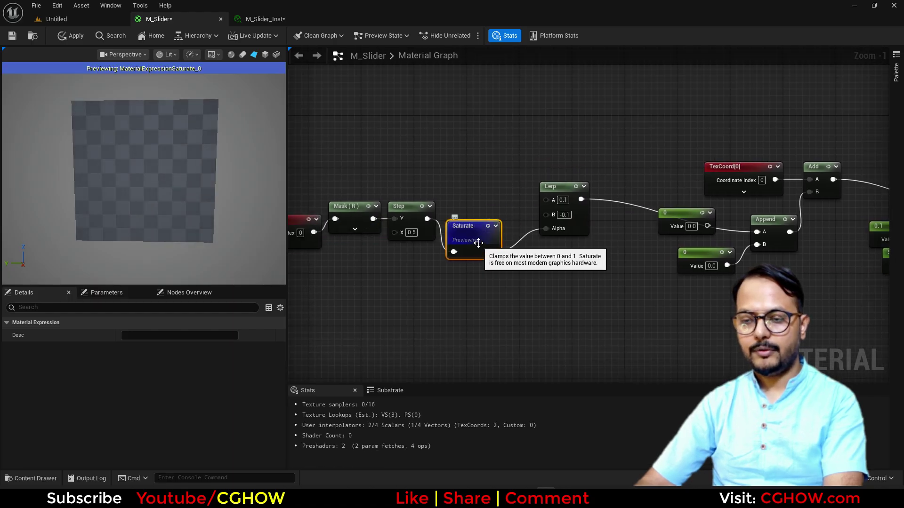
left_click_drag(479, 243, 474, 220)
Step: Reset both the B and A values of the Lerp node to 0
right_click_drag(589, 298, 456, 309)
left_click(433, 226)
type("0")
key("Return")
left_click(433, 212)
type("0")
key("Return")
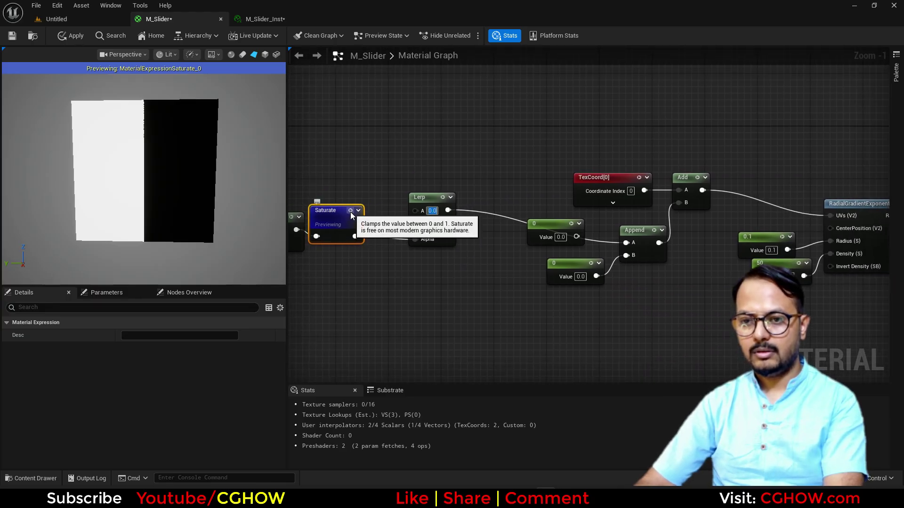
Step: Stop previewing Saturate and try 0.01 and 0.1 for the Lerp node's A value
left_click(351, 211)
left_click(430, 211)
type("0.01")
key("Return")
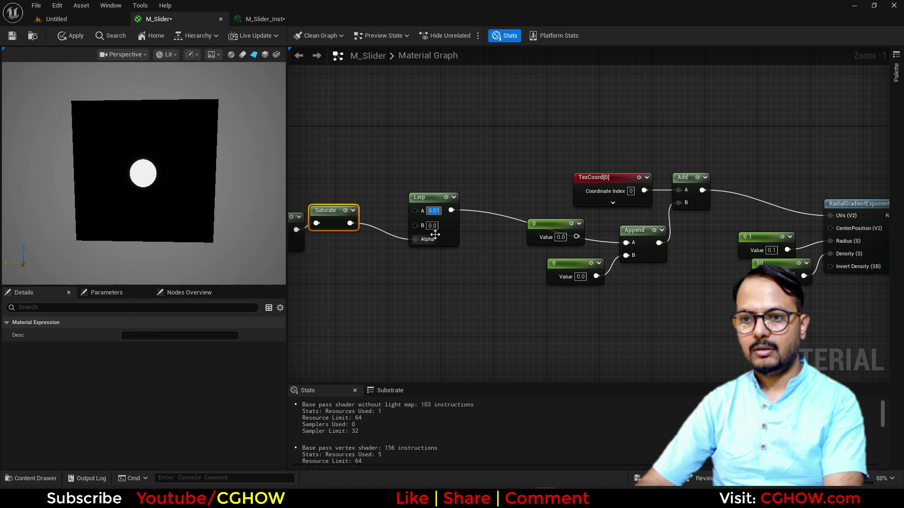
type("0.1")
key("Return")
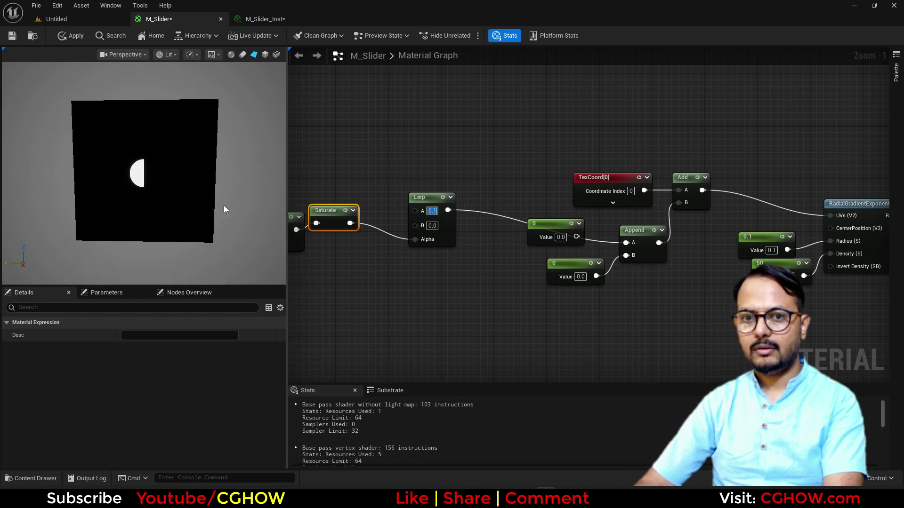
Step: Set the Lerp node's A to -0.1 and B to 0.1 to split the shape into two circles
type("-")
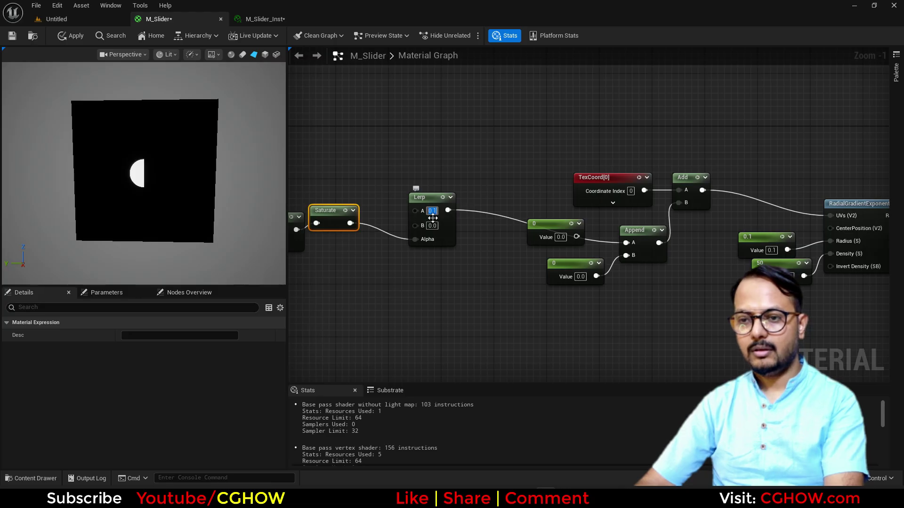
type("0.1")
key("Return")
left_click(431, 227)
type("0.1")
key("Return")
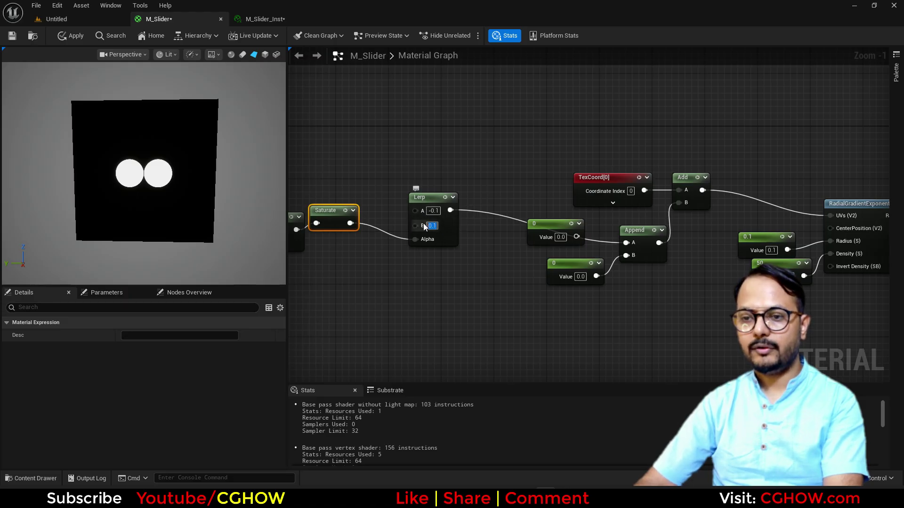
Step: Add a scalar parameter named length above the Saturate node
right_click_drag(416, 277, 492, 290)
scroll(484, 233, "up", 1)
right_click_drag(418, 175, 400, 204)
left_click(343, 178)
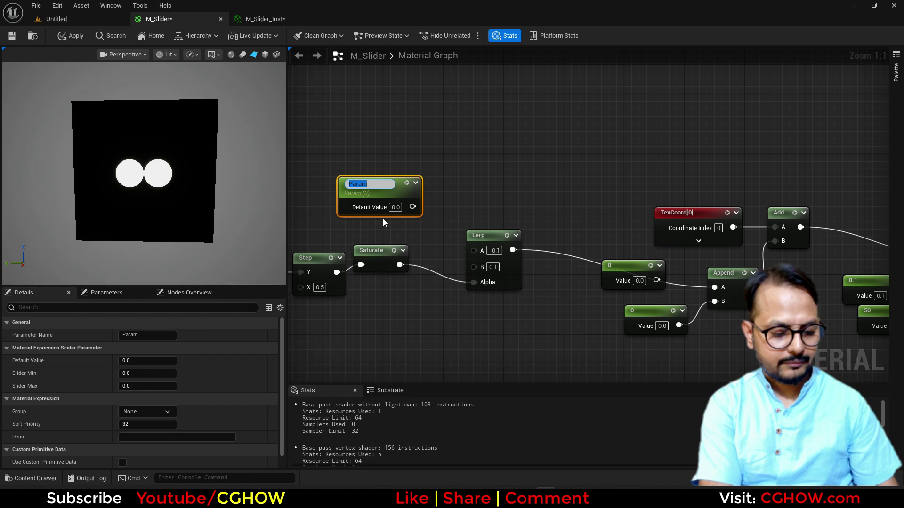
type("le")
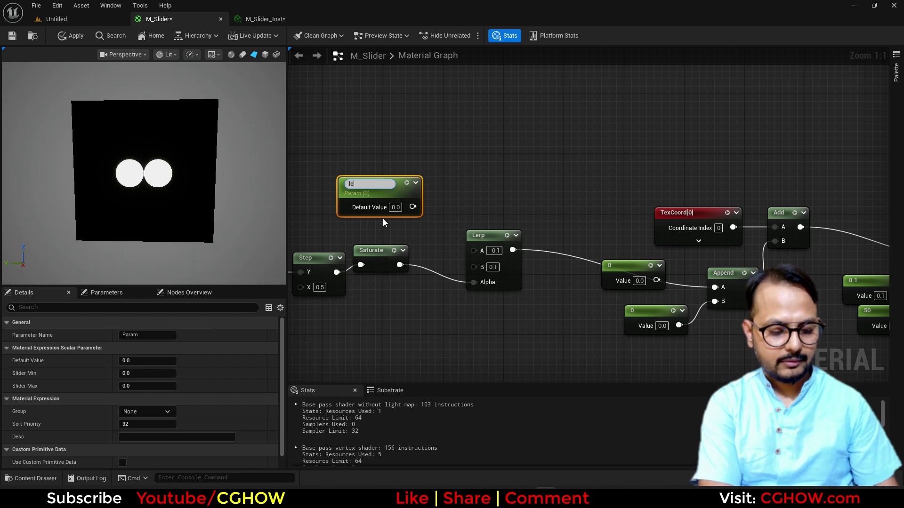
type("nght")
key("Return")
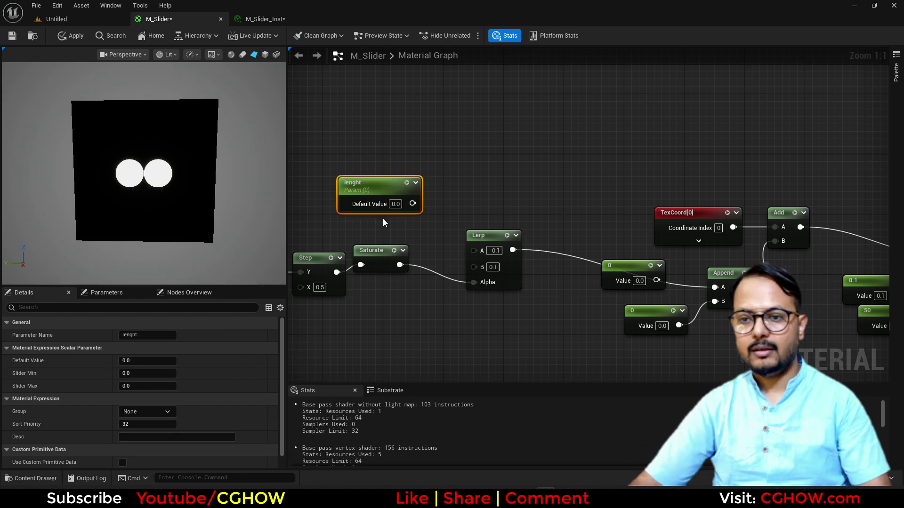
left_click(141, 334)
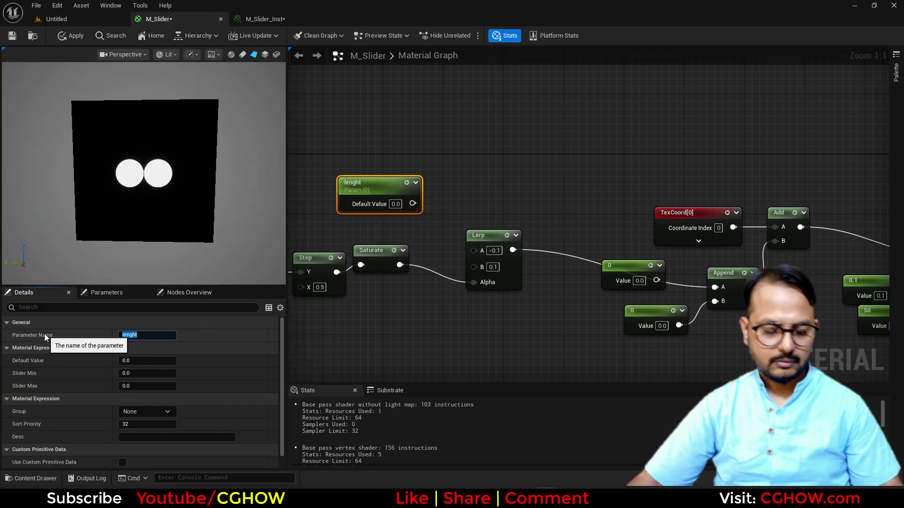
type("length")
key("Return")
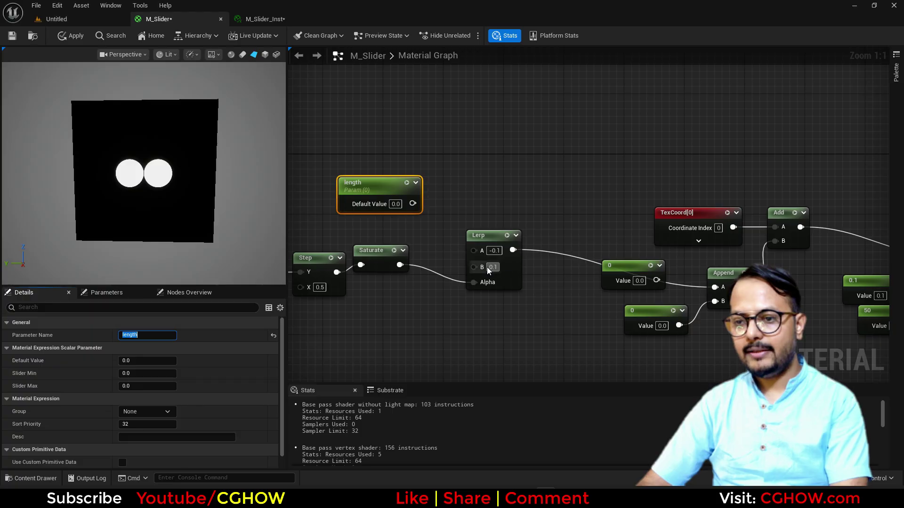
Step: Set the length parameter's default value to 0.1 and connect it to the Lerp node's B input
left_click(395, 204)
type("0.1")
key("Return")
left_click_drag(413, 204, 474, 273)
Step: Add a Multiply node that multiplies length by -1 and feeds the Lerp node's A input
left_click_drag(393, 186, 480, 253)
left_click(405, 176)
key("m")
left_click(405, 176)
left_click(422, 204)
type("-1")
key("Return")
Step: Save the M_Slider material
scroll(515, 287, "down", 3)
right_click_drag(692, 328, 527, 275)
right_click_drag(382, 220, 503, 232)
right_click_drag(294, 112, 372, 123)
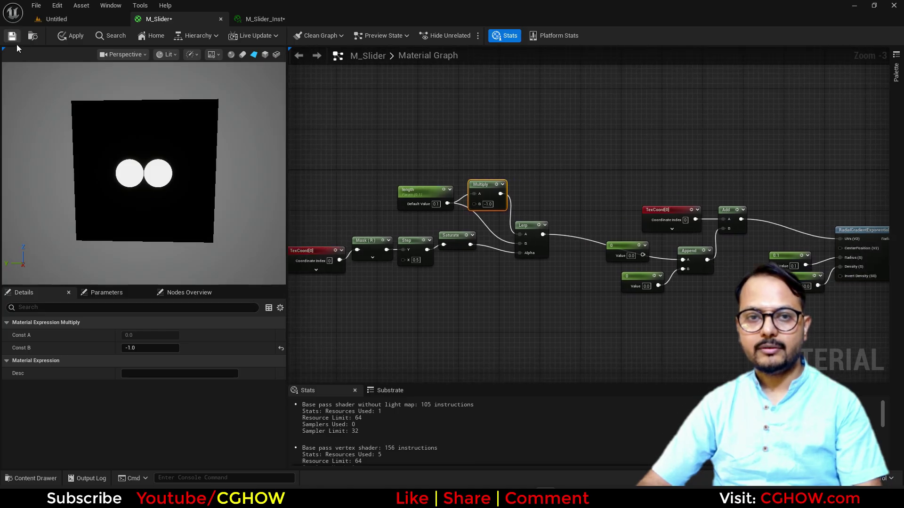
left_click(14, 39)
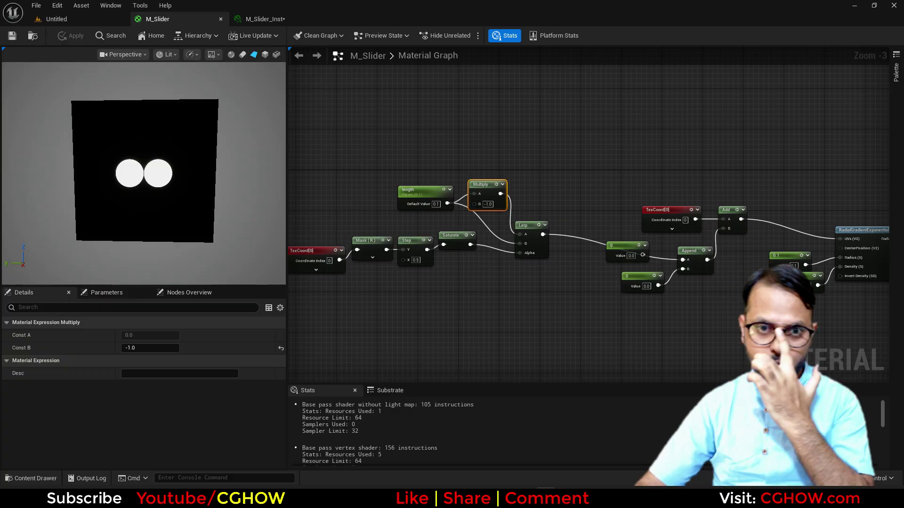
Step: Switch to the M_Slider_Inst material instance and enable its length parameter override
left_click(265, 18)
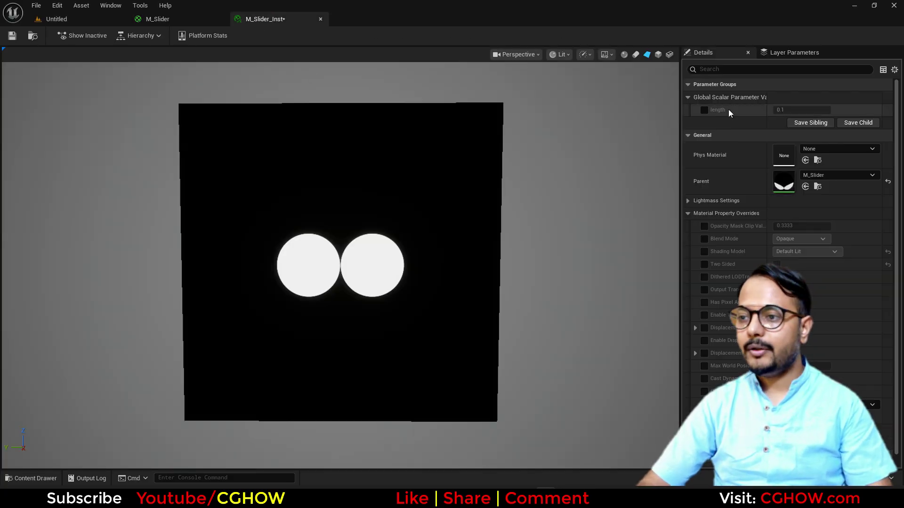
left_click(705, 111)
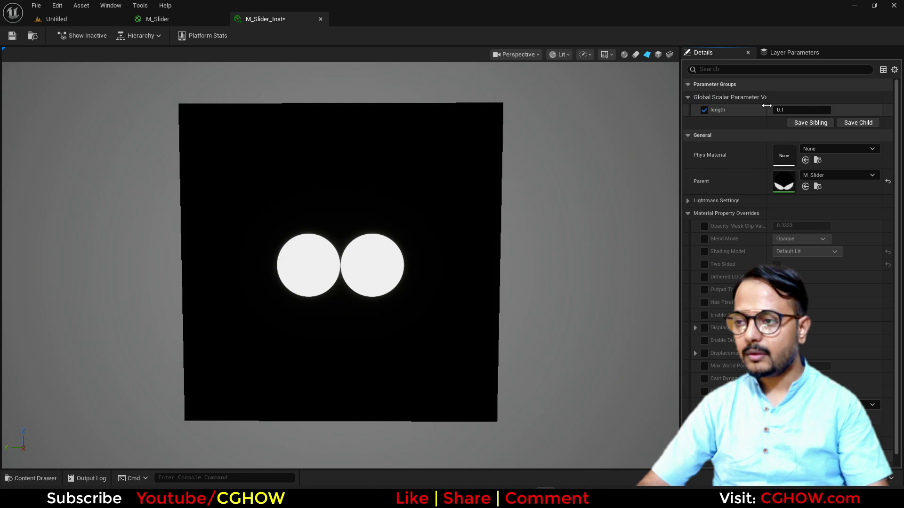